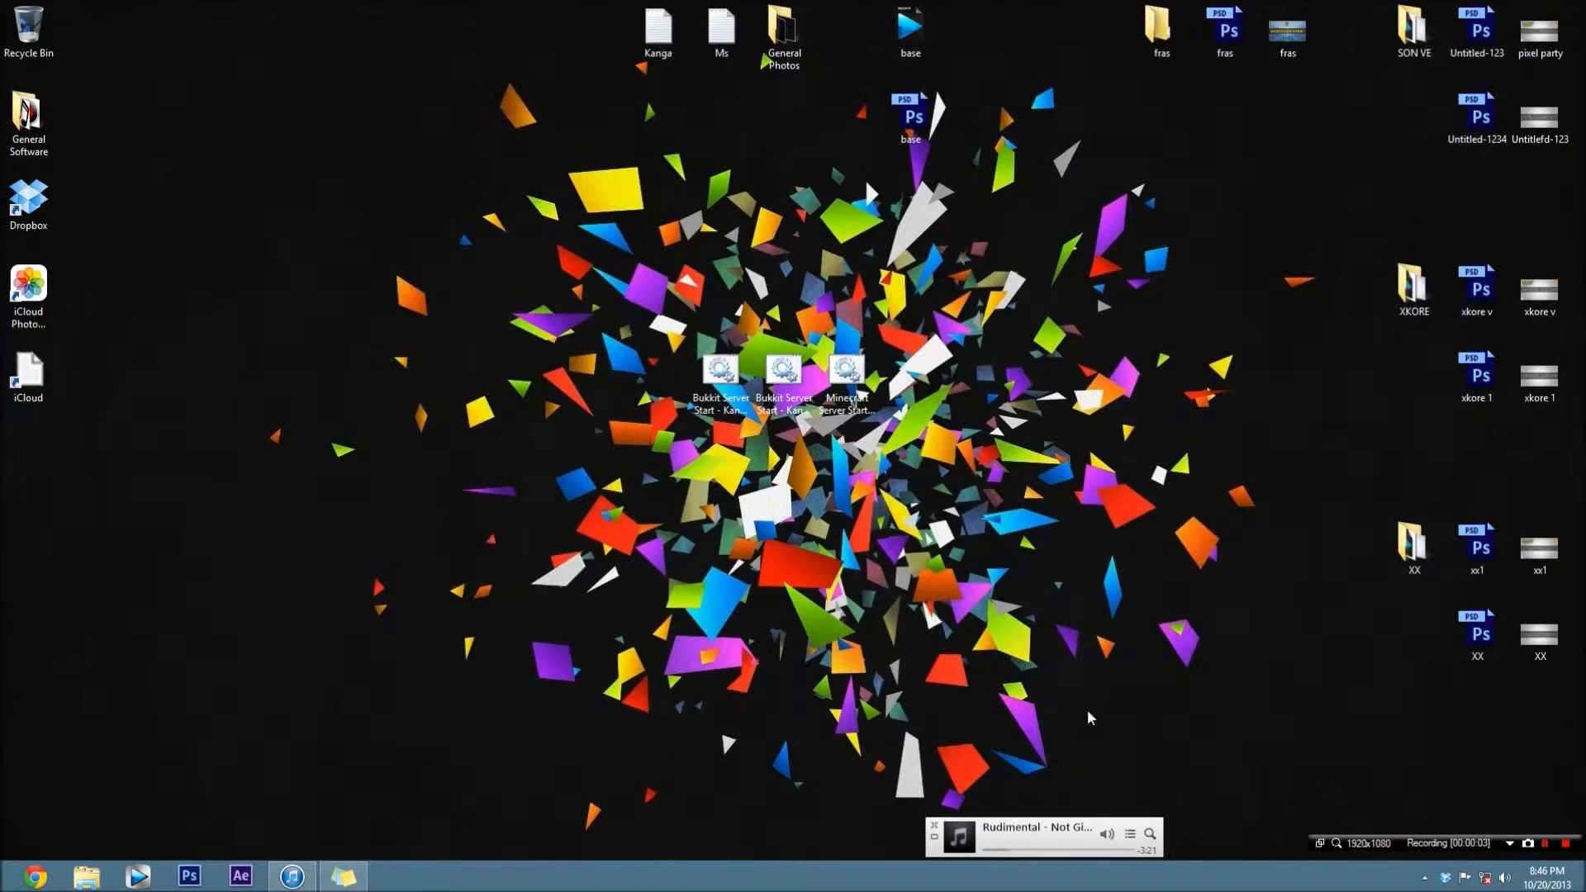
Space the three server-start icons in a row, putting the second Bukkit icon in the middle and Minecraft furthest right.
drag(1067, 638, 670, 379)
click(854, 506)
click(729, 378)
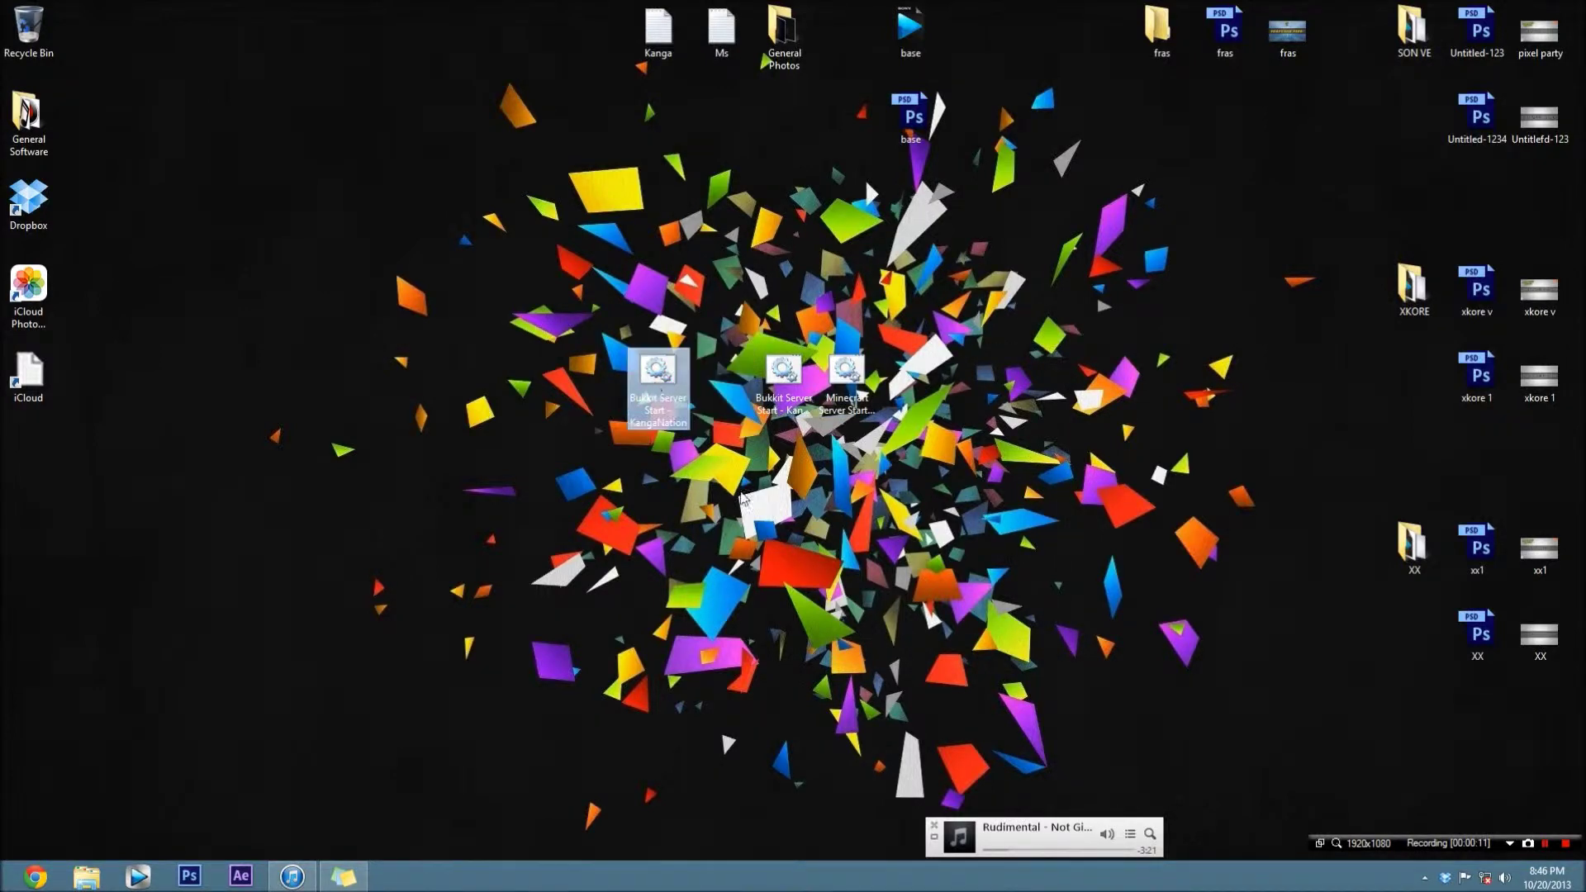
click(868, 403)
drag(868, 403, 991, 403)
click(942, 486)
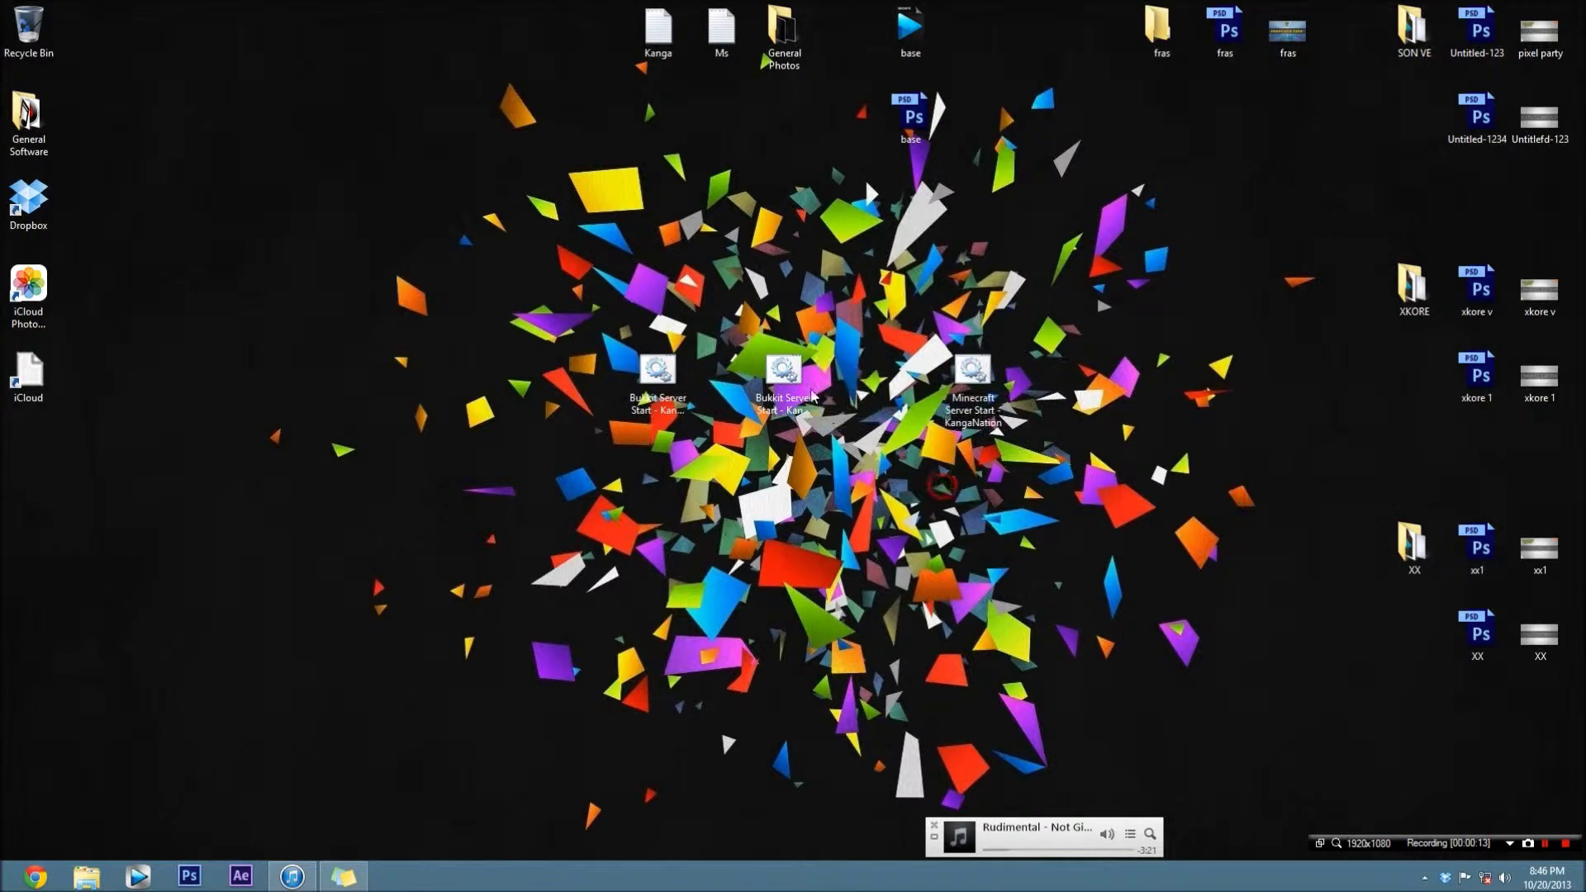
drag(785, 380, 855, 388)
drag(973, 388, 1036, 392)
click(940, 547)
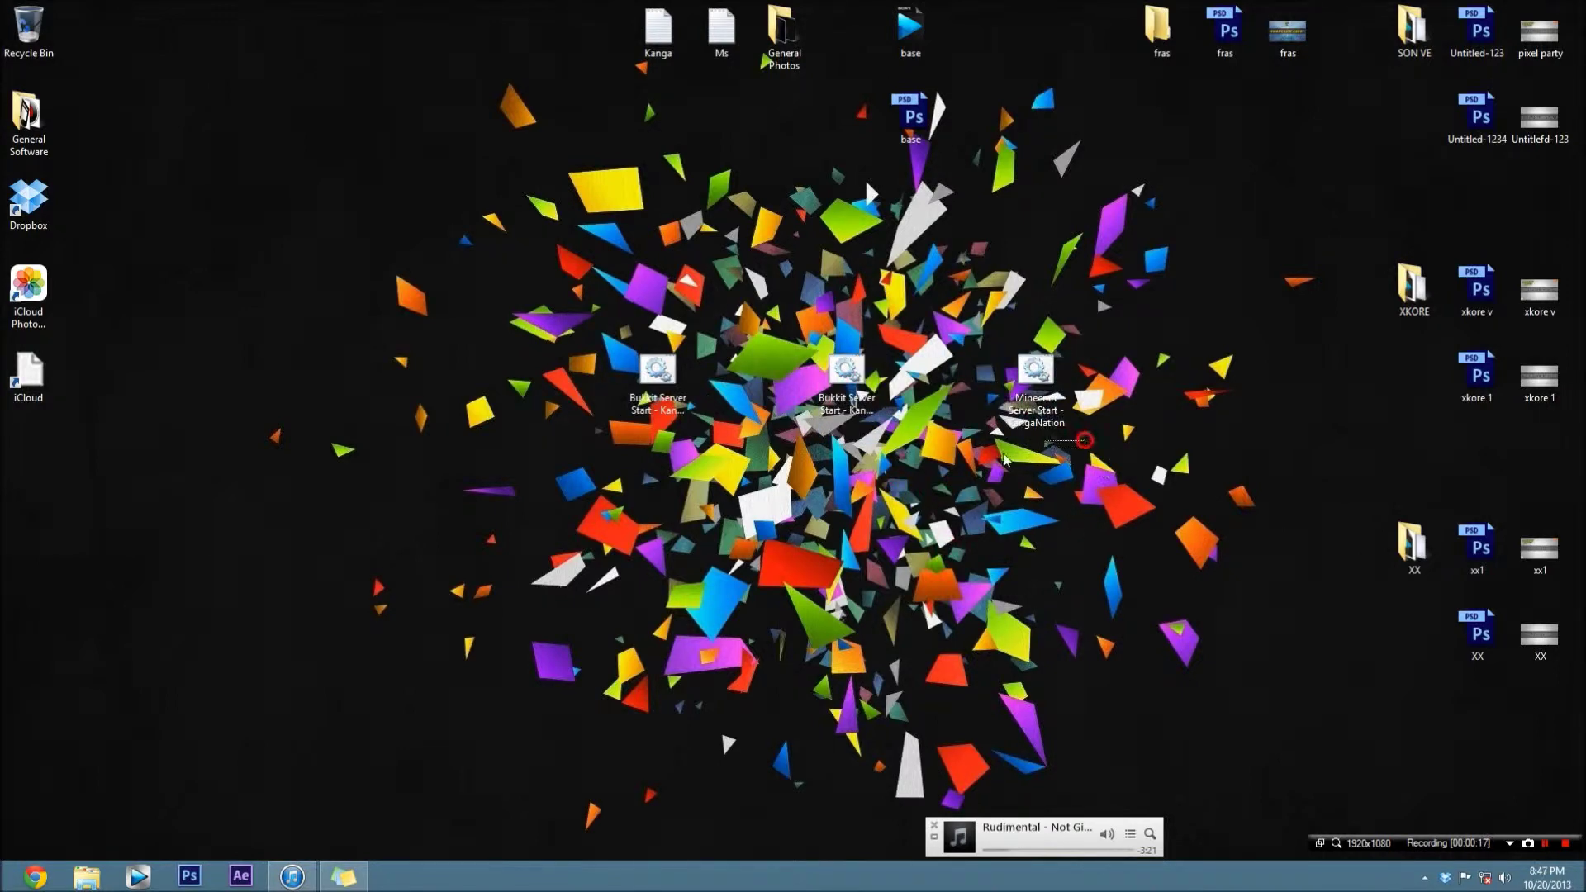
drag(1085, 439, 627, 355)
Move the Minecraft icon lower right, then select the java -Xms512M -Xmx1024M launch line and close Notepad.
click(699, 583)
drag(1018, 389, 1083, 562)
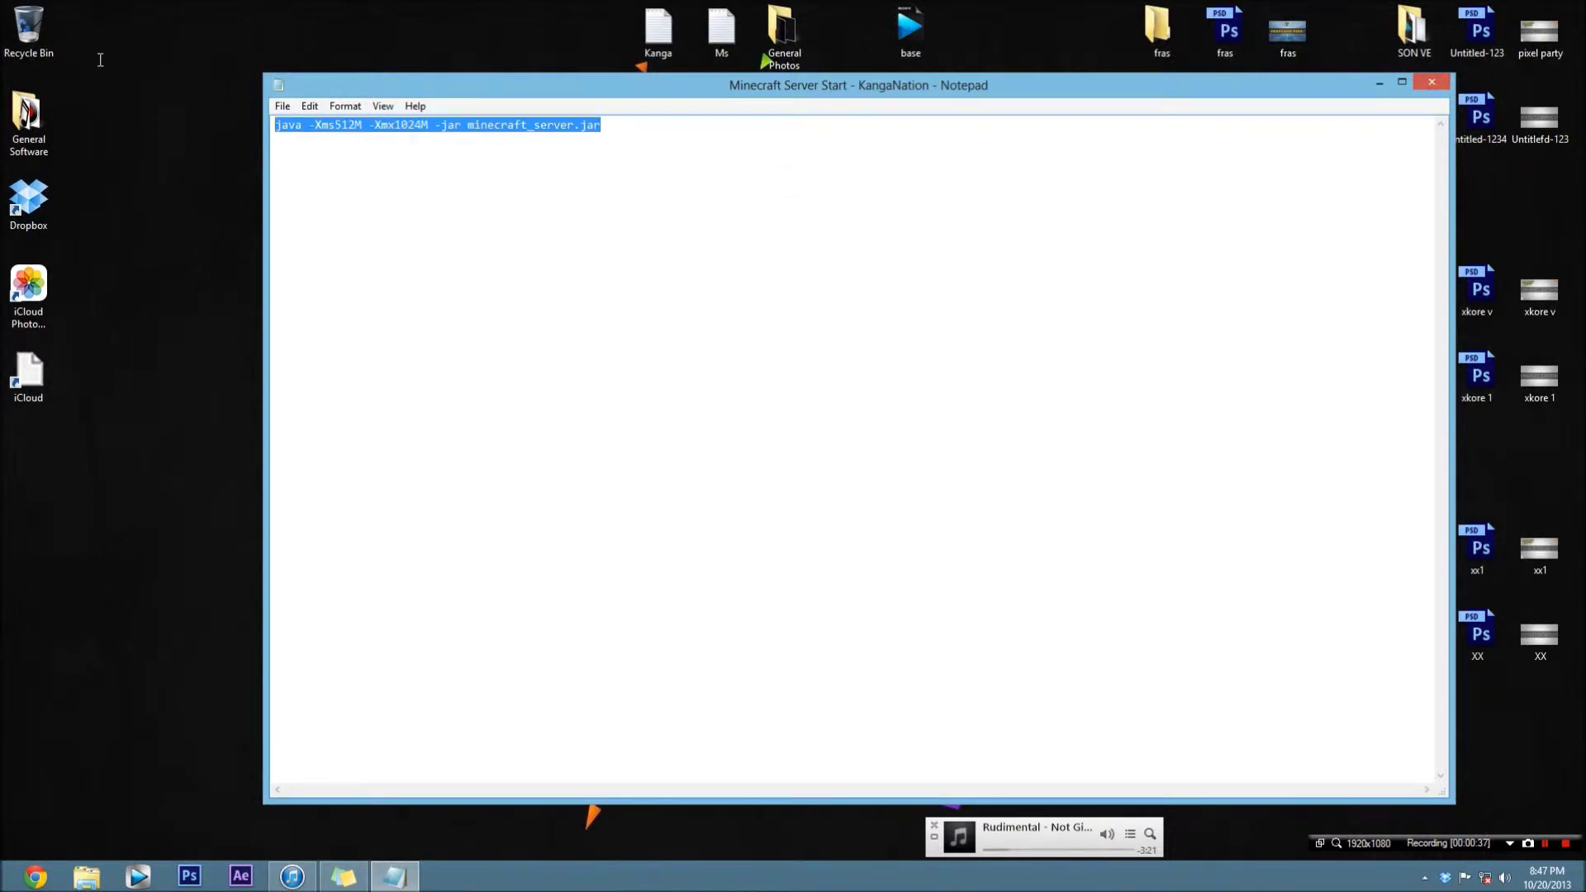
click(636, 127)
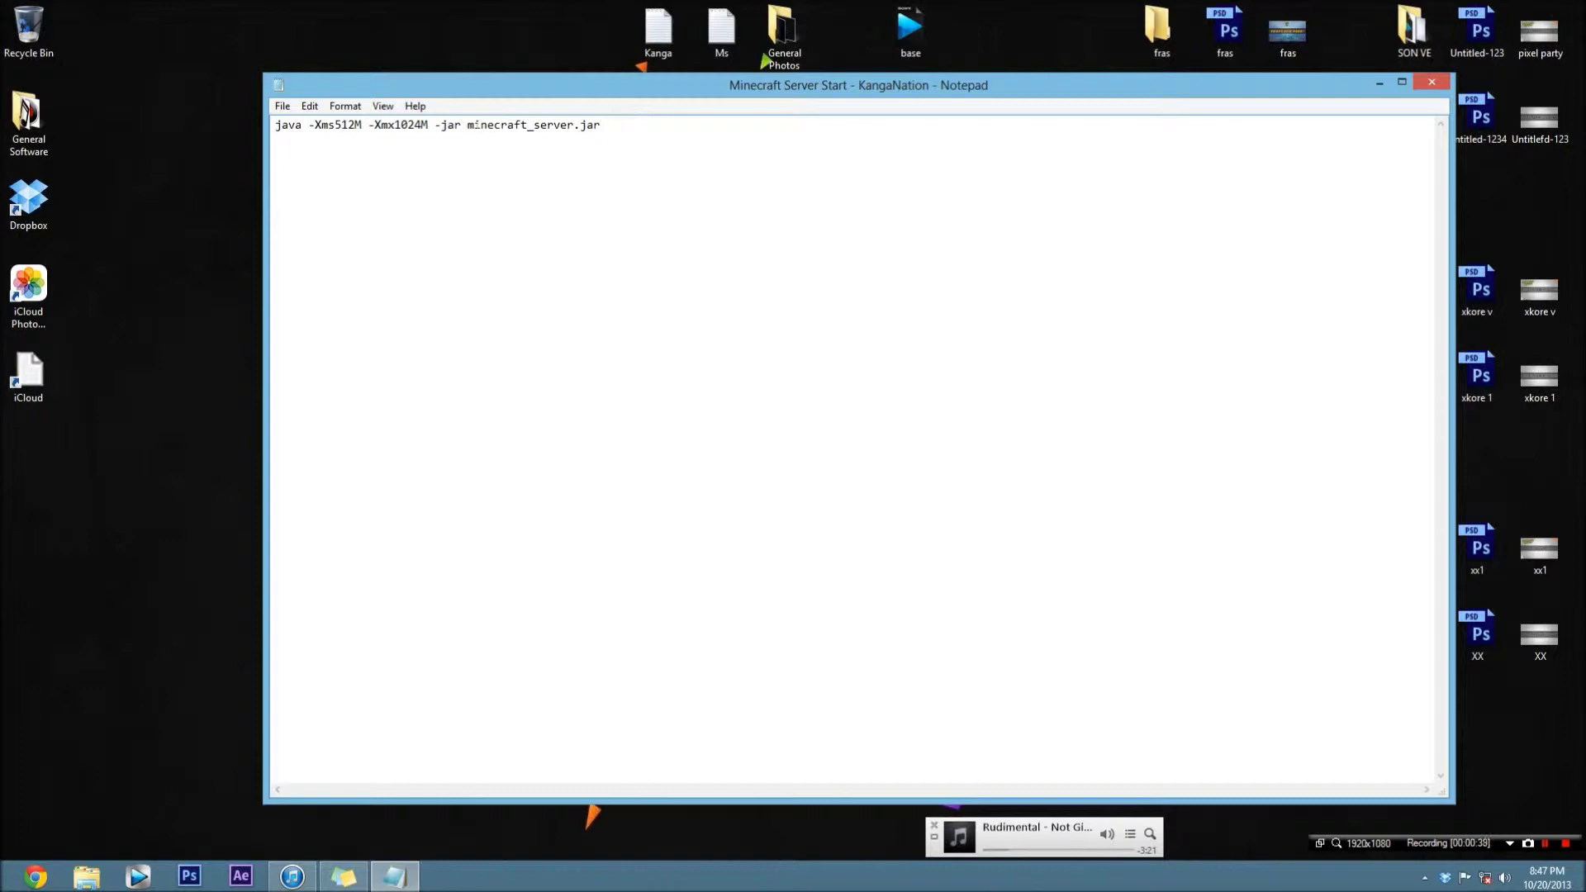
drag(601, 125, 275, 125)
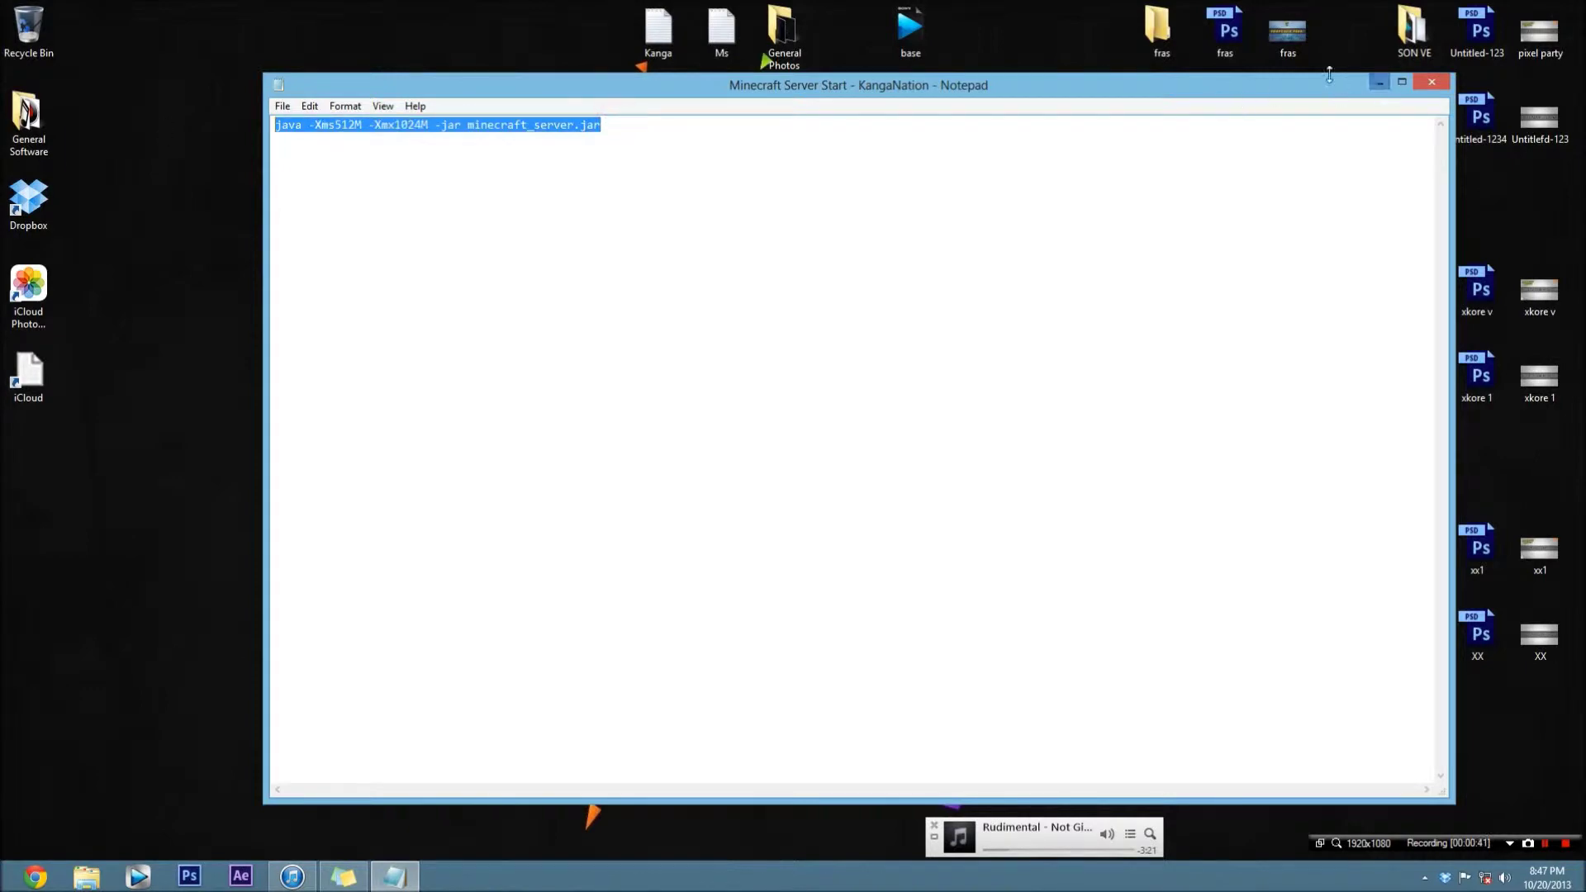
click(1439, 94)
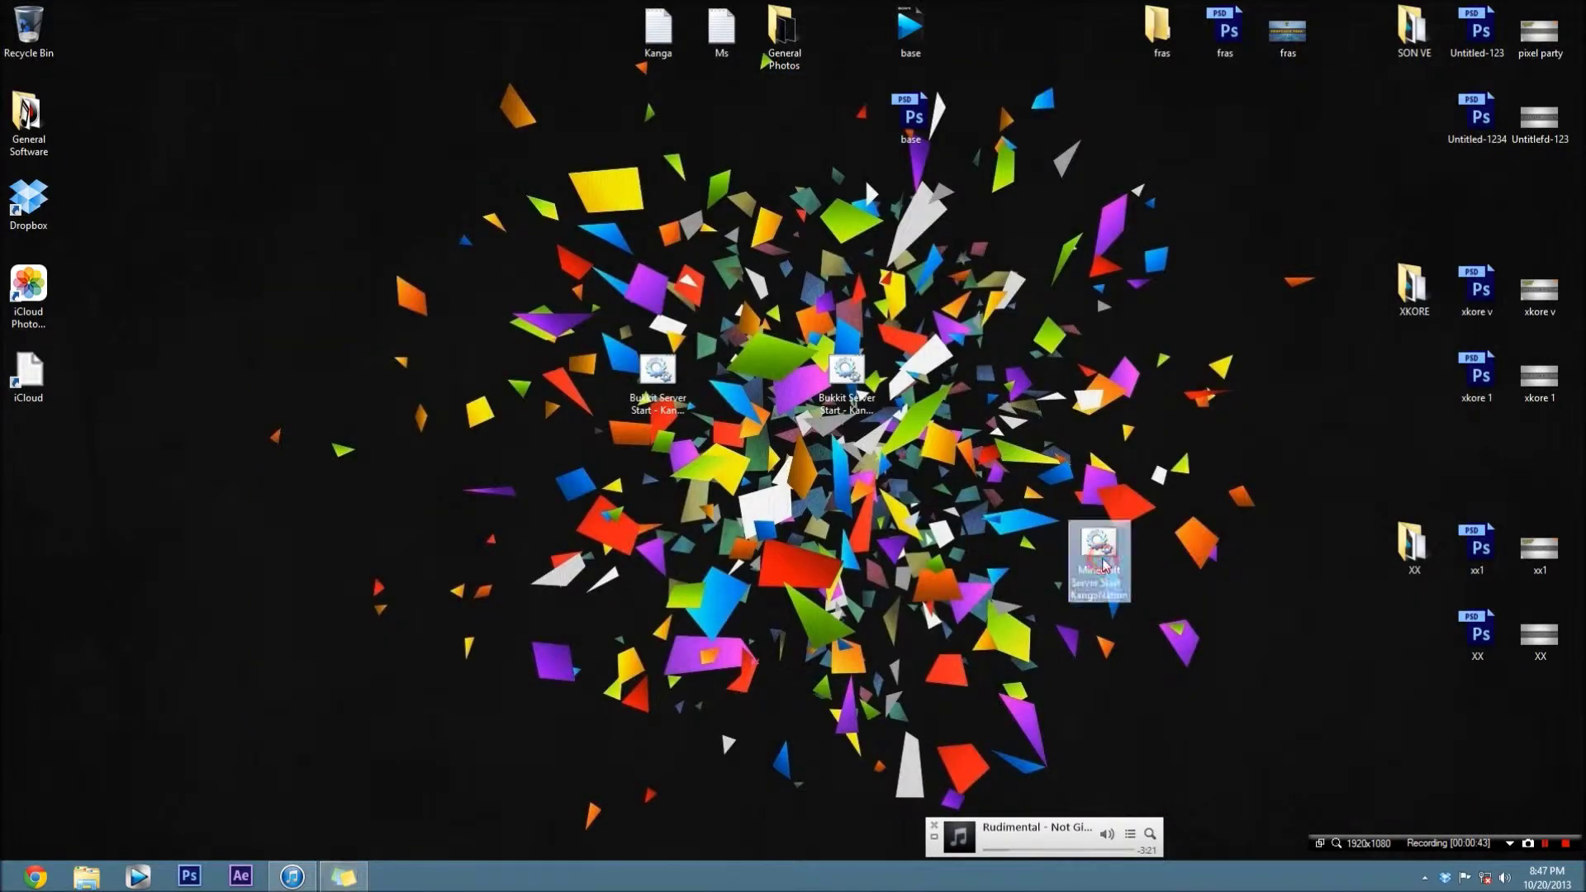
Move the Minecraft Server Start icon back up beside the Bukkit icons and run it.
click(1104, 593)
drag(1104, 593, 1166, 420)
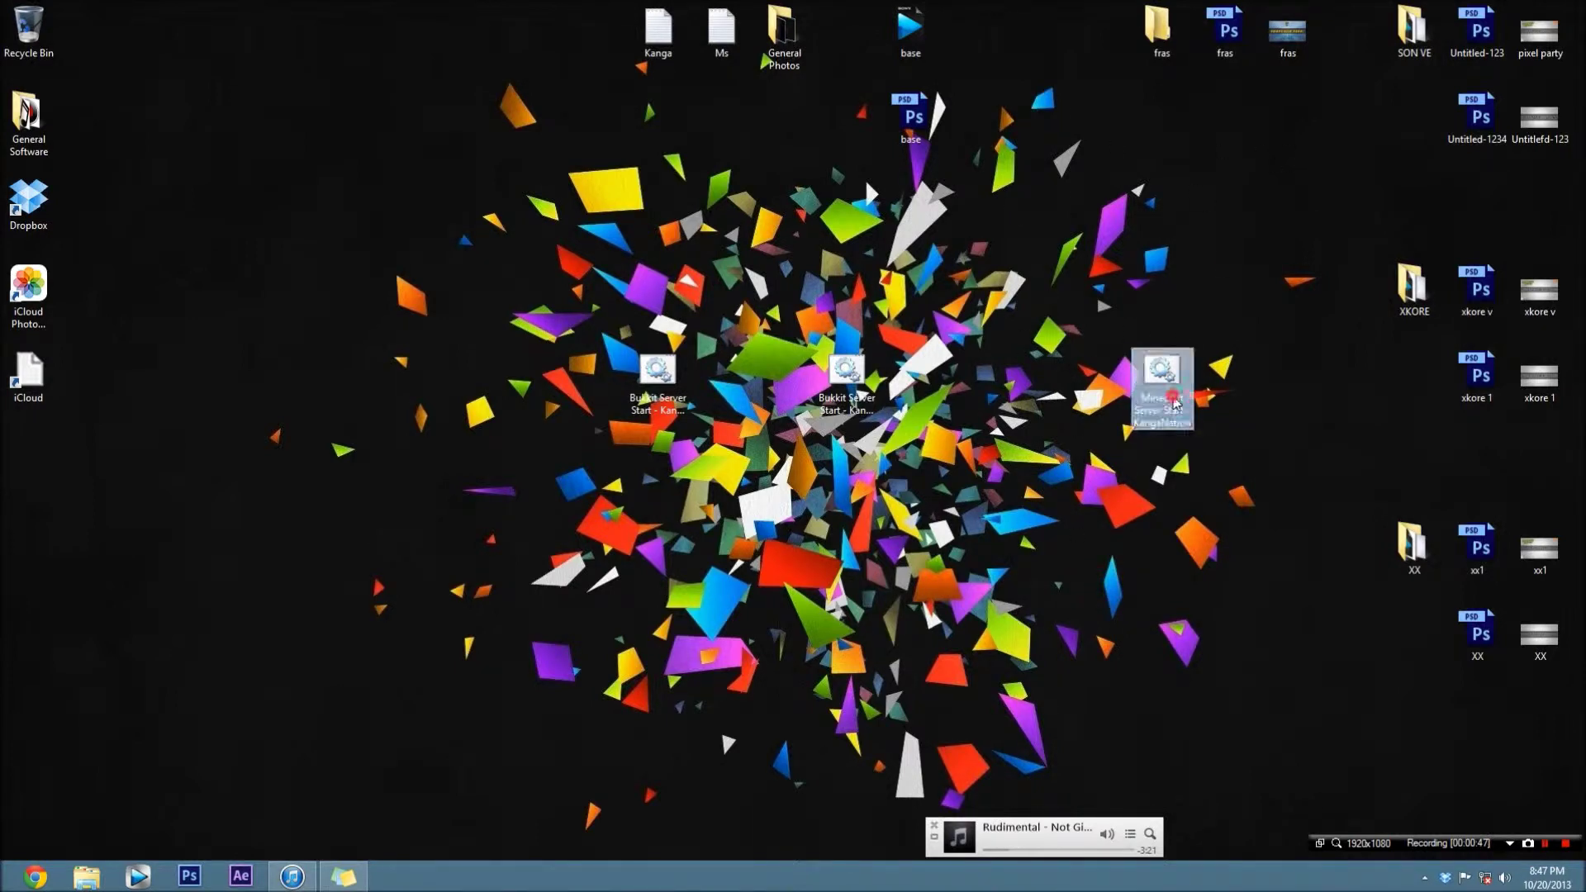
double_click(1172, 400)
double_click(1174, 403)
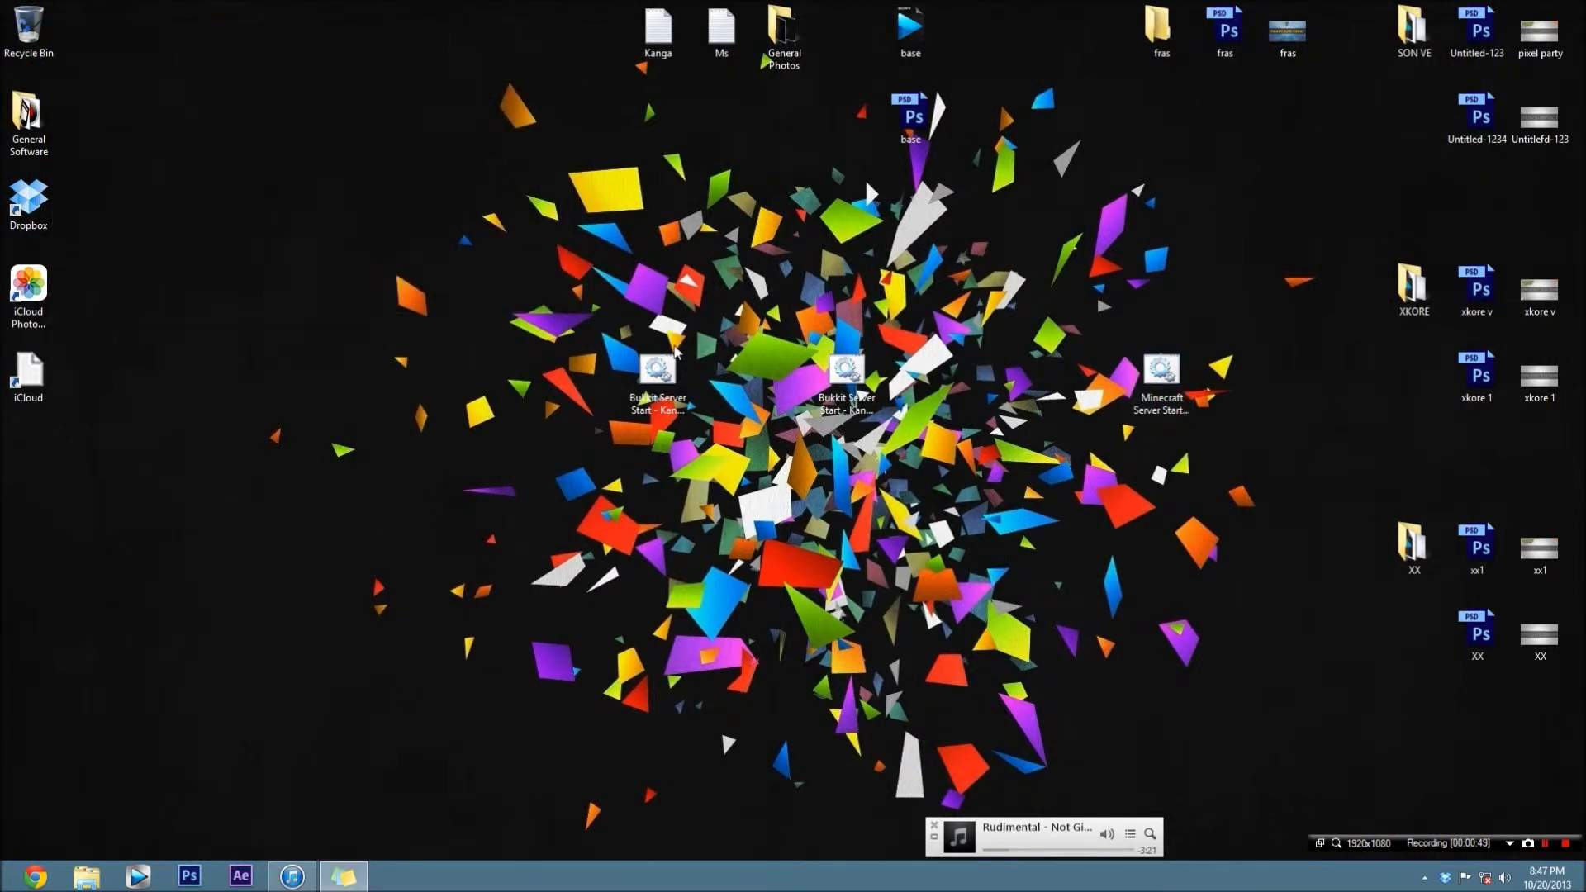
double_click(1160, 391)
double_click(1160, 391)
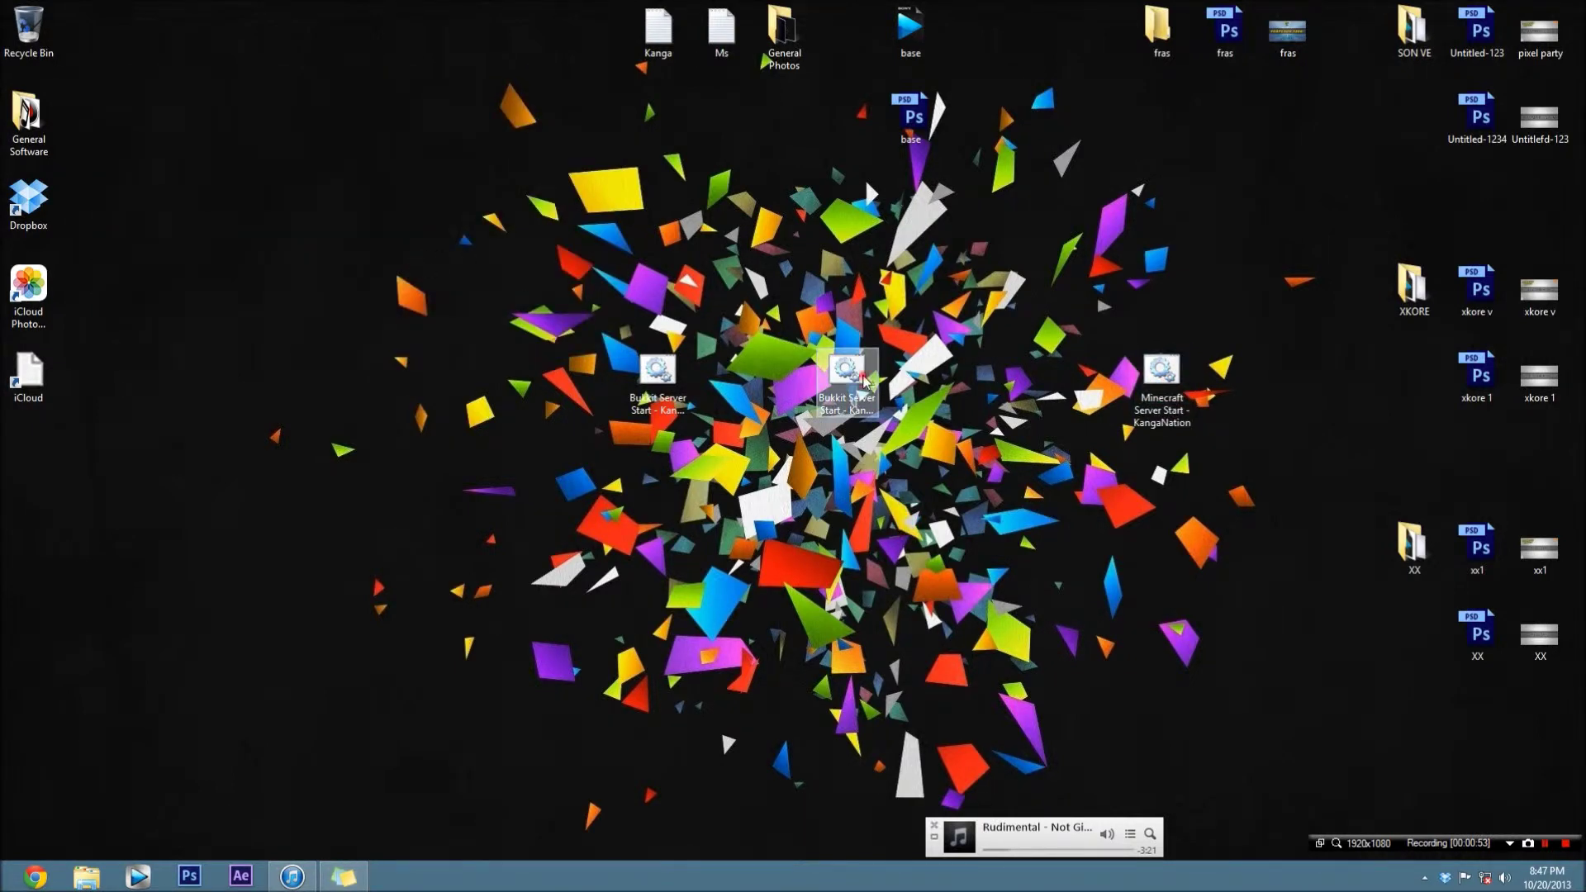
Open the Bukkit (1.6.2) start file in Notepad, close it, and move its icon lower left.
drag(664, 382, 806, 390)
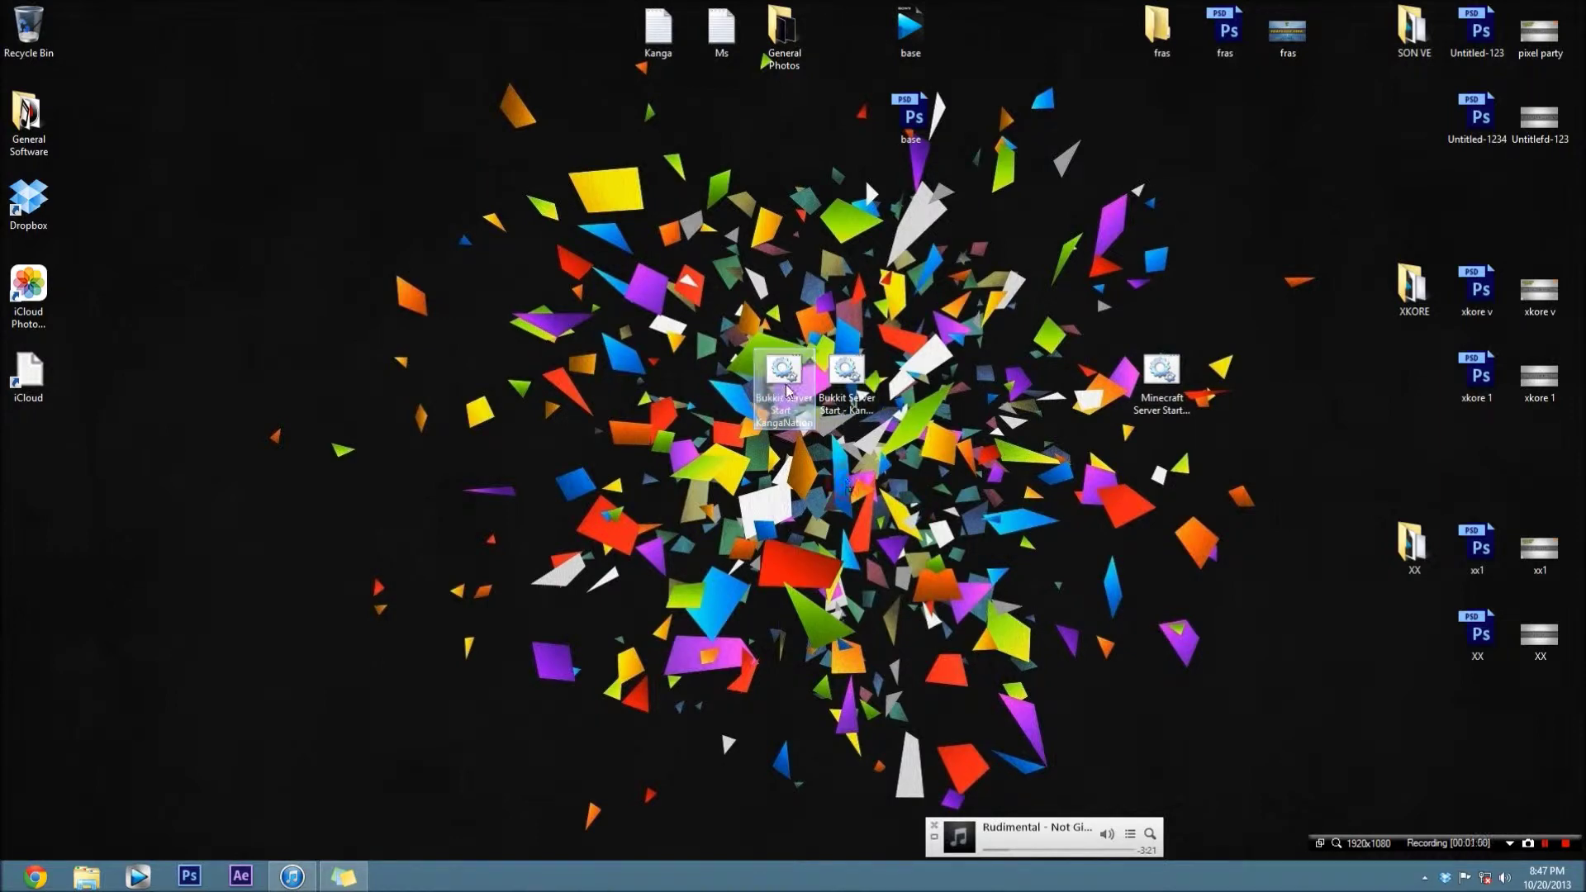
drag(890, 456, 752, 349)
click(862, 402)
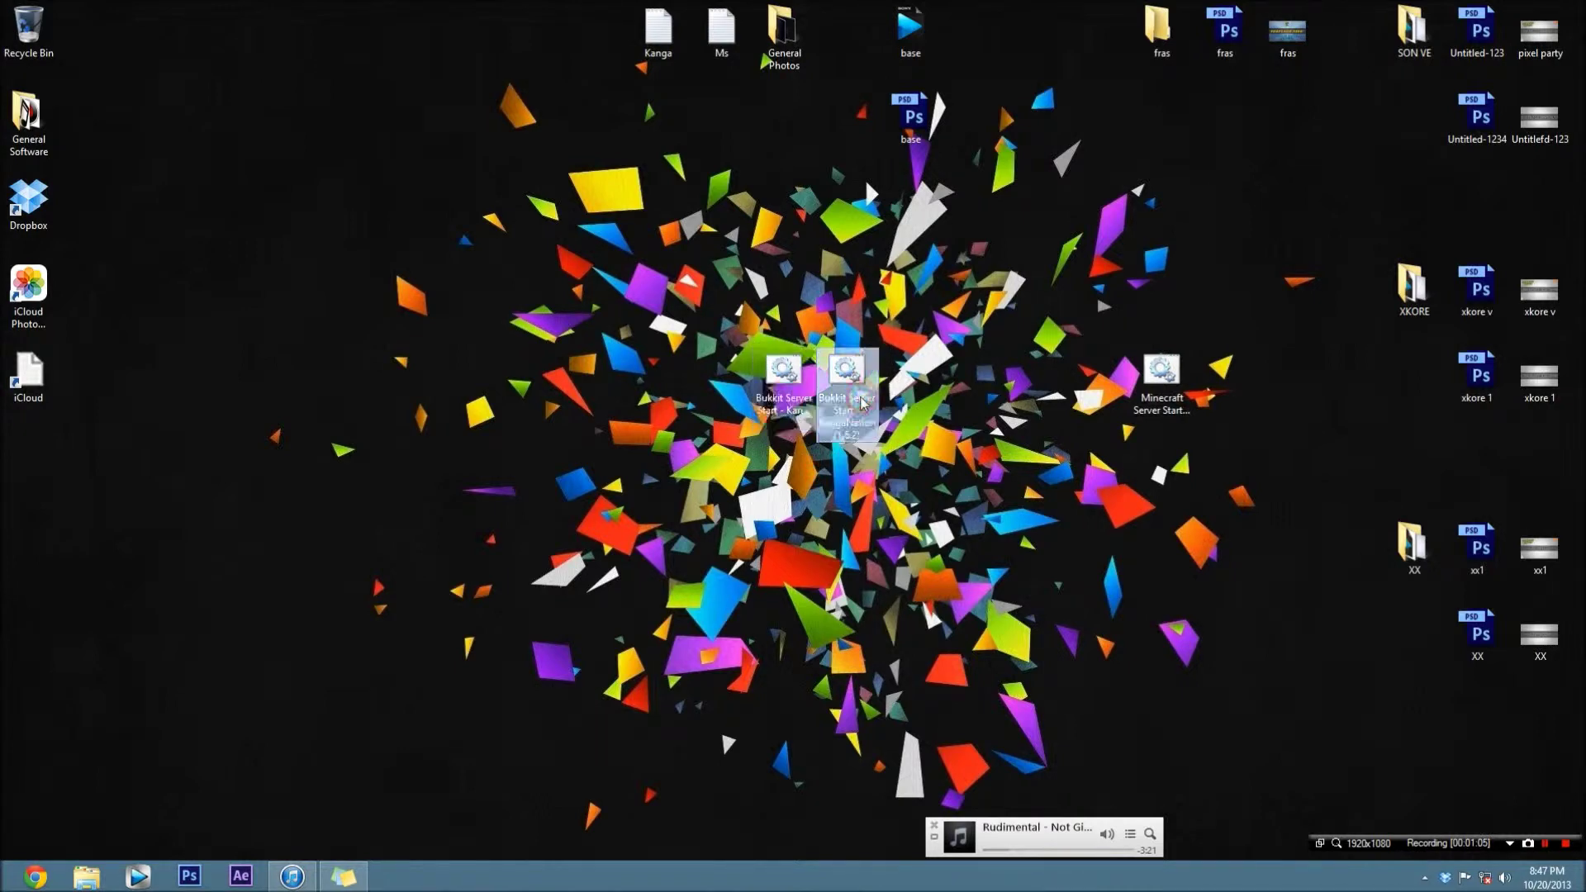
right_click(862, 402)
click(933, 431)
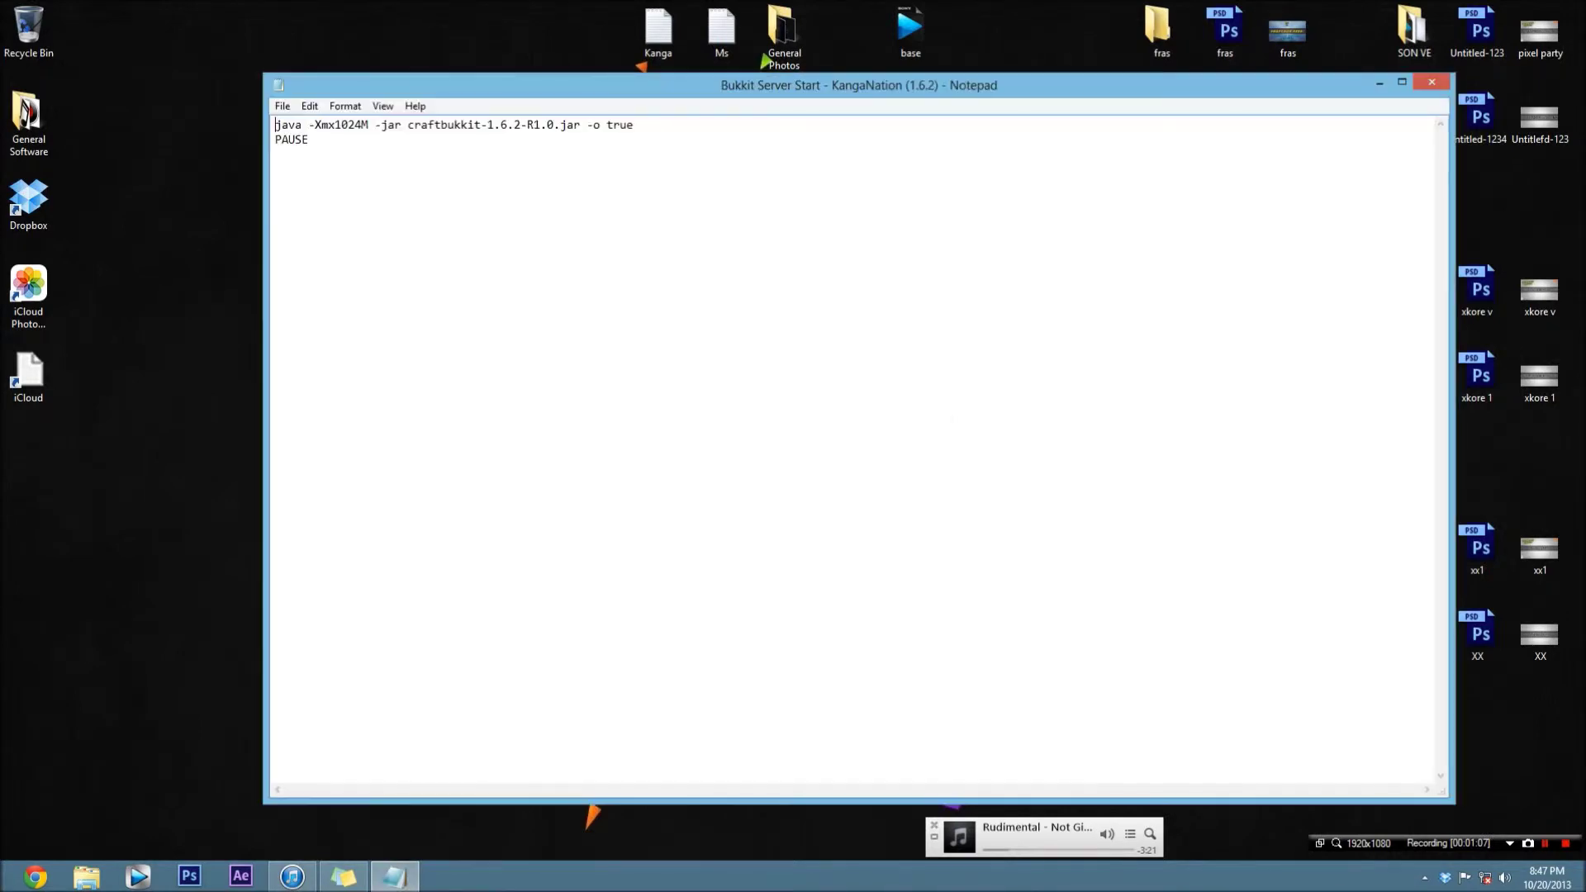
click(1431, 84)
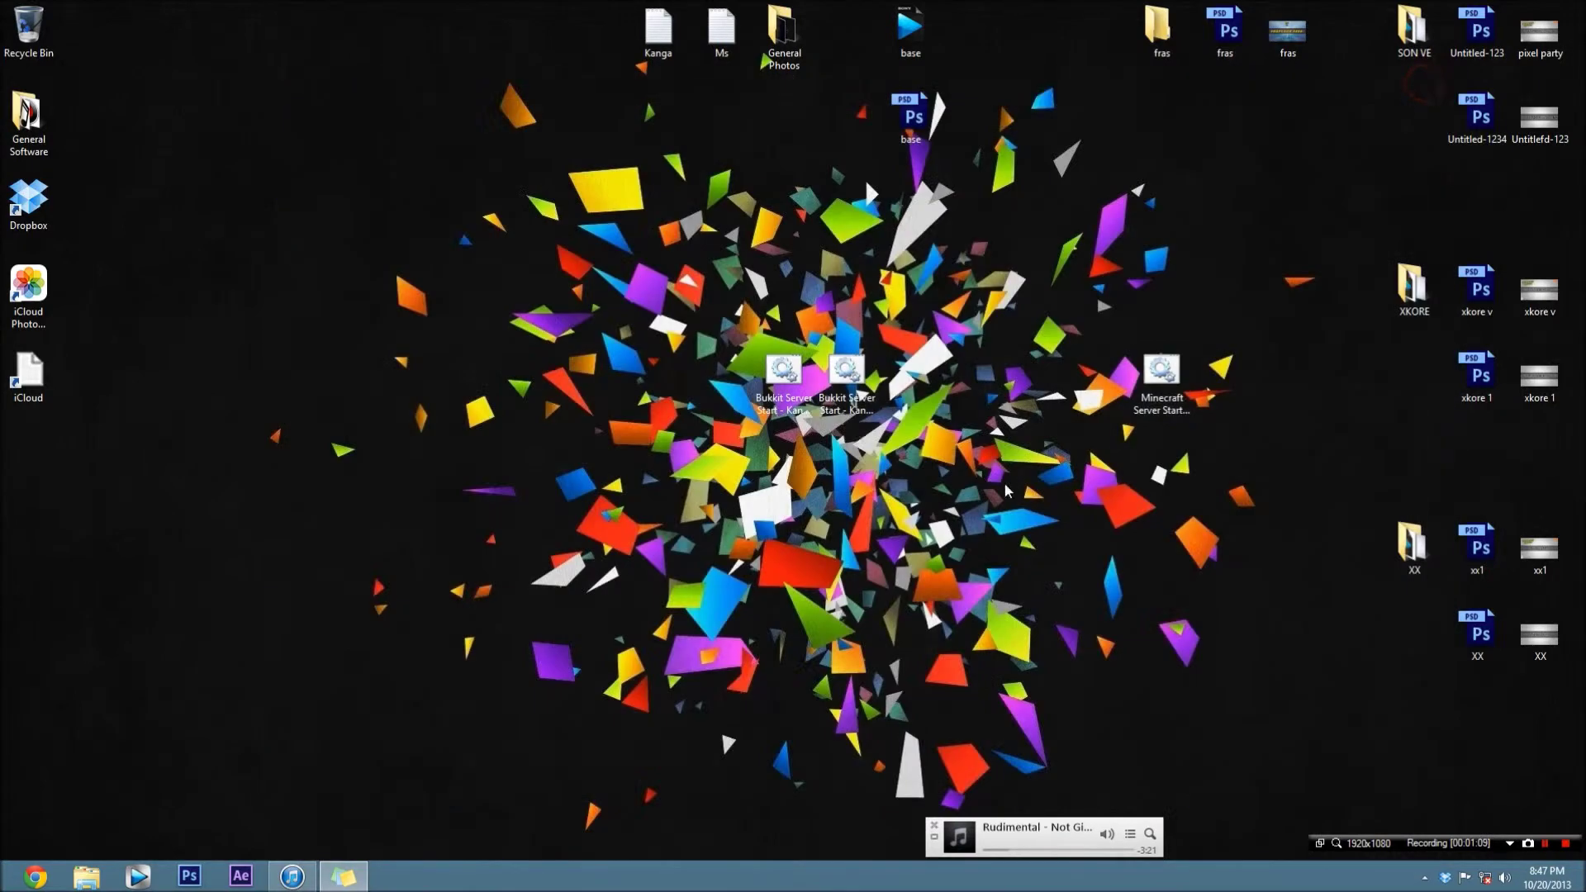
drag(656, 546, 558, 585)
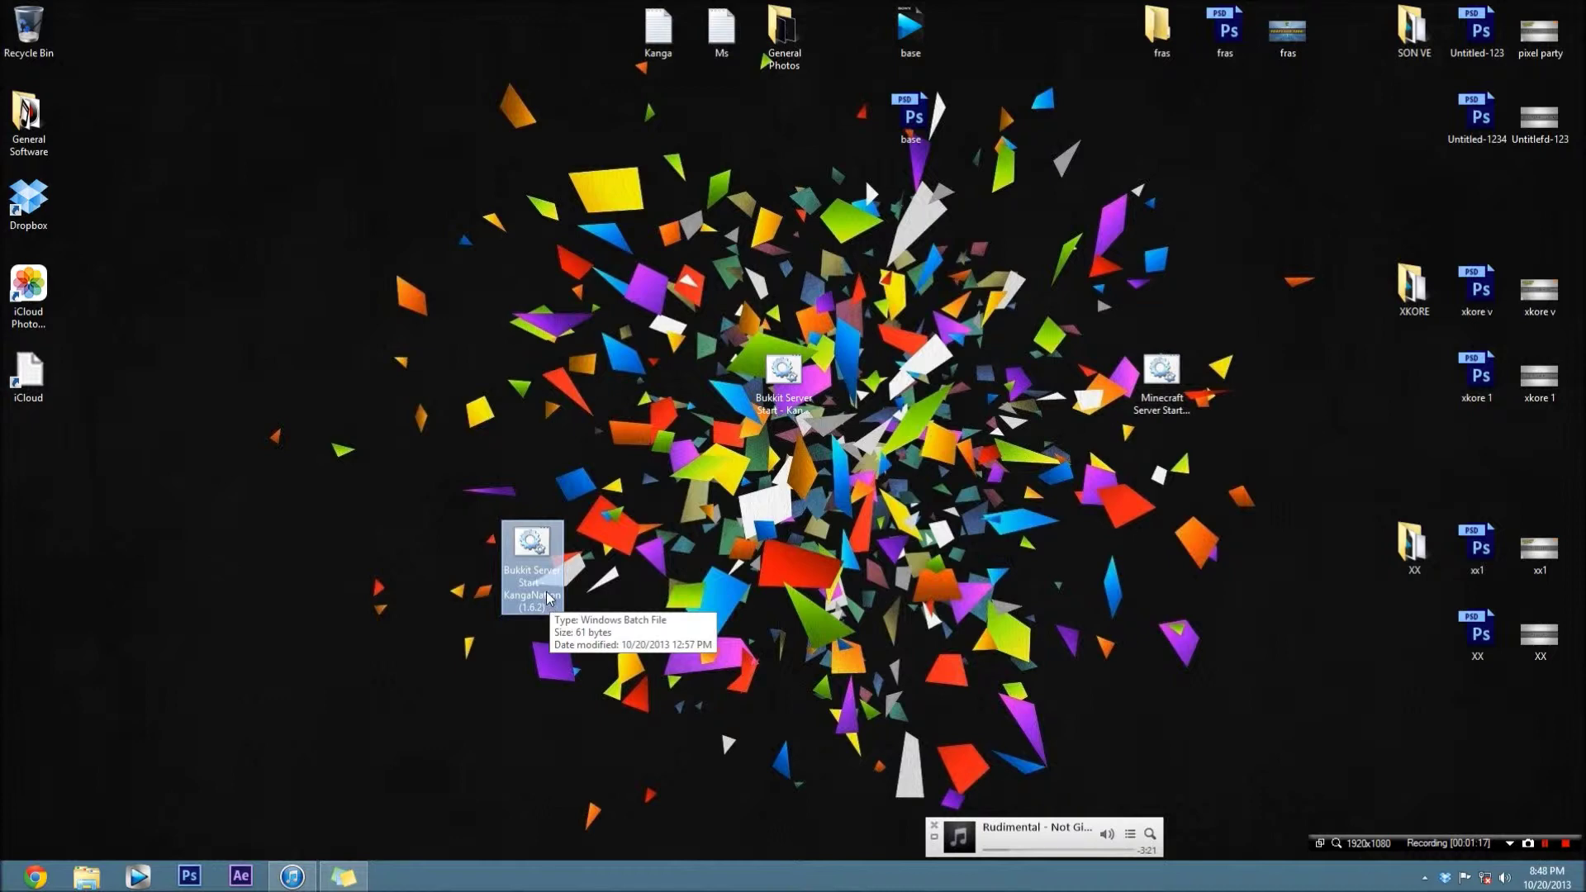
right_click(547, 596)
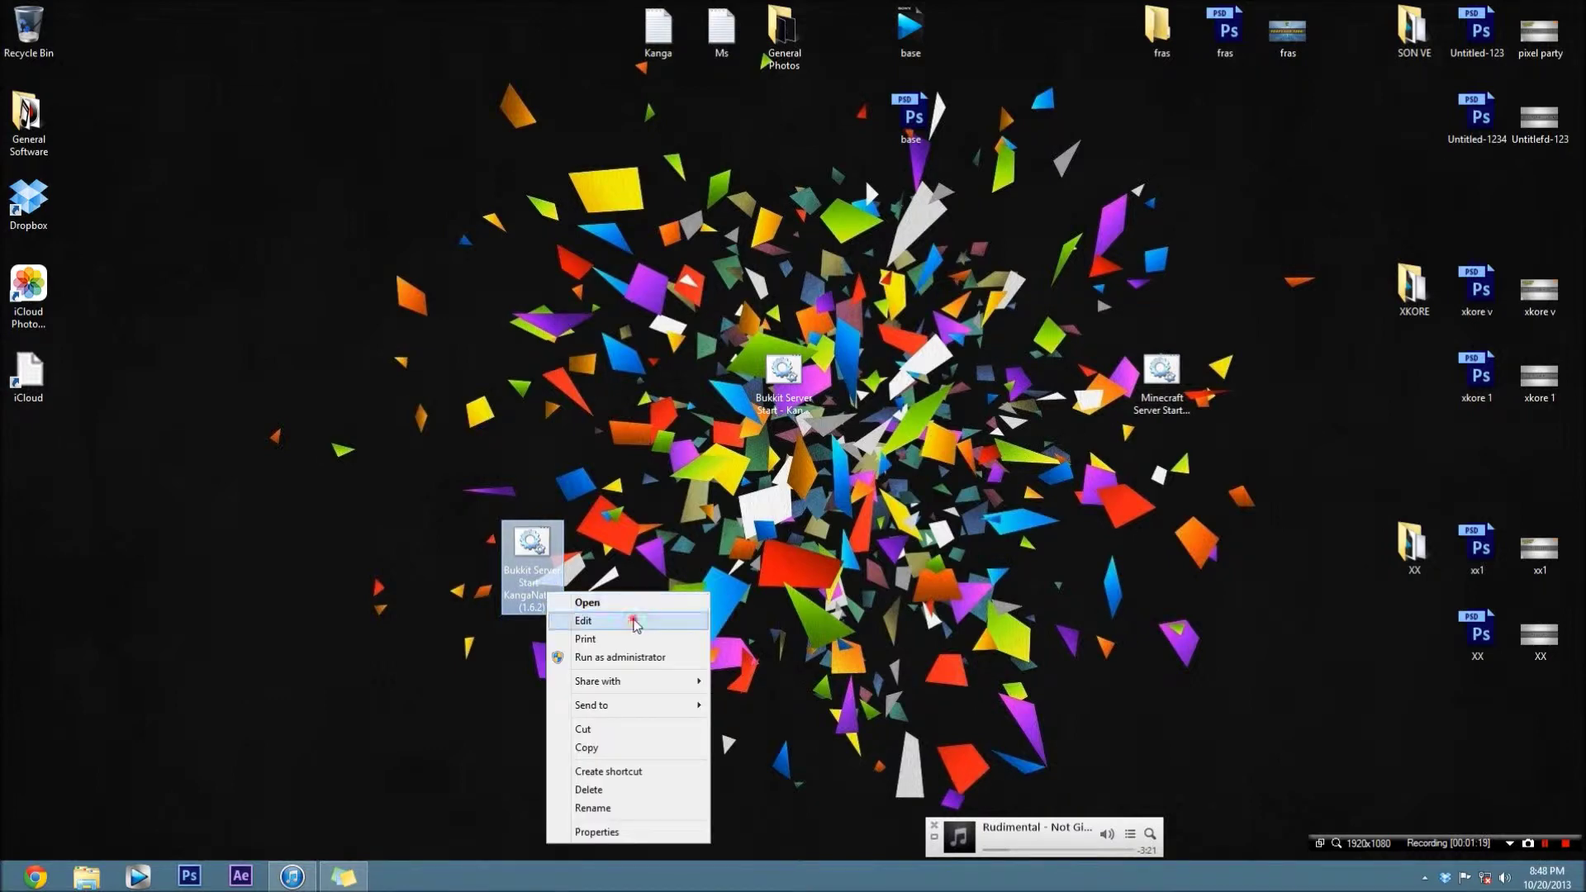
In the Bukkit (1.6.2) start file, highlight the jar name craftbukkit-1.6.2-R1.0, then close it.
click(583, 620)
key(ctrl+a)
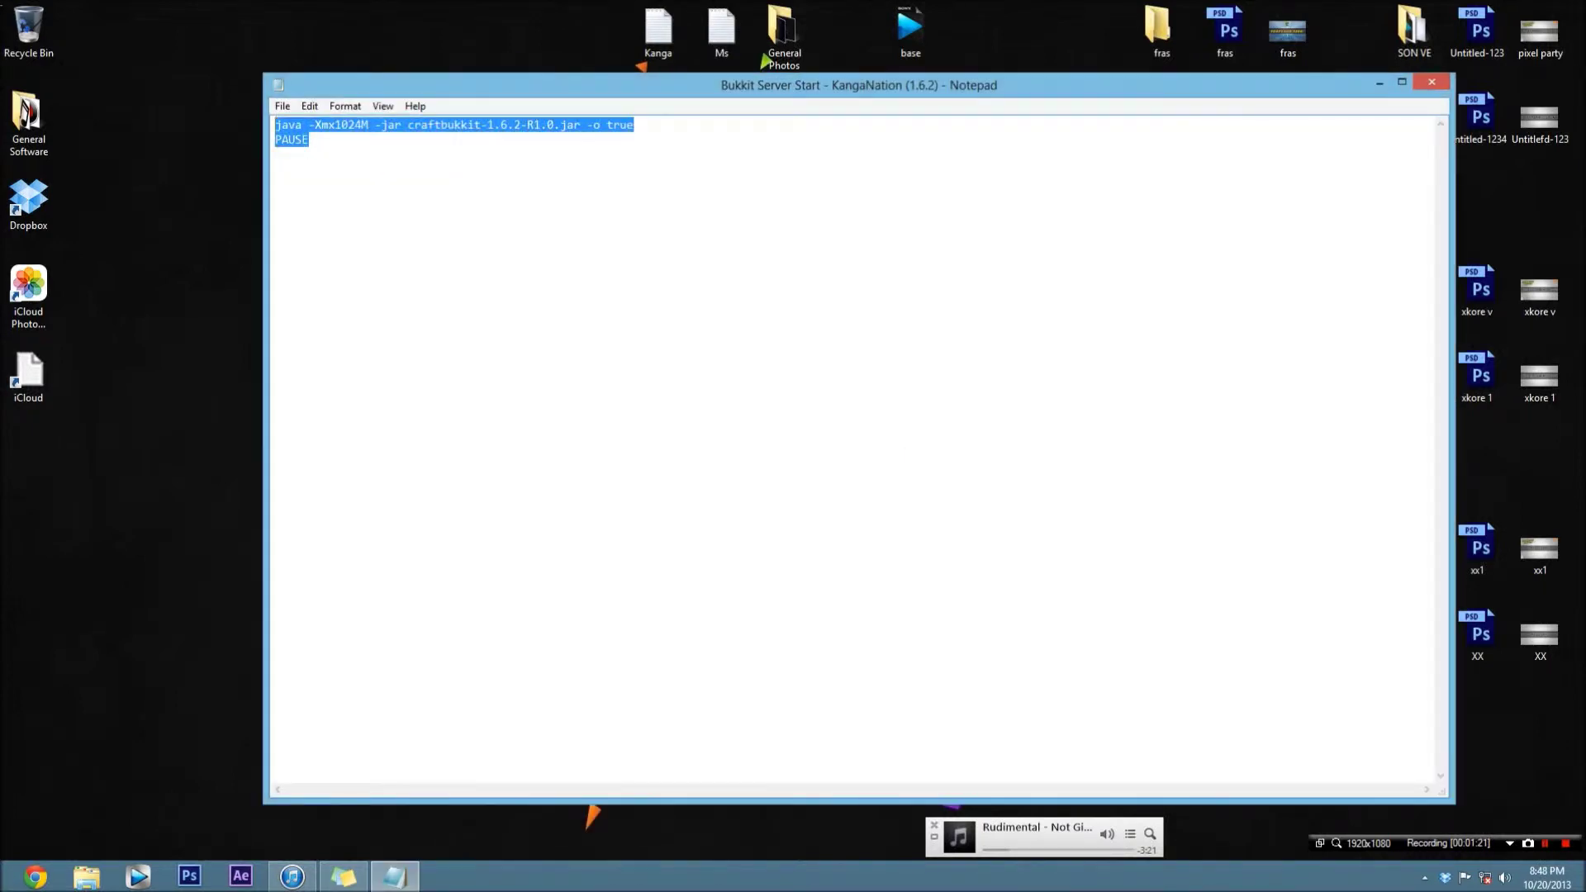
click(885, 471)
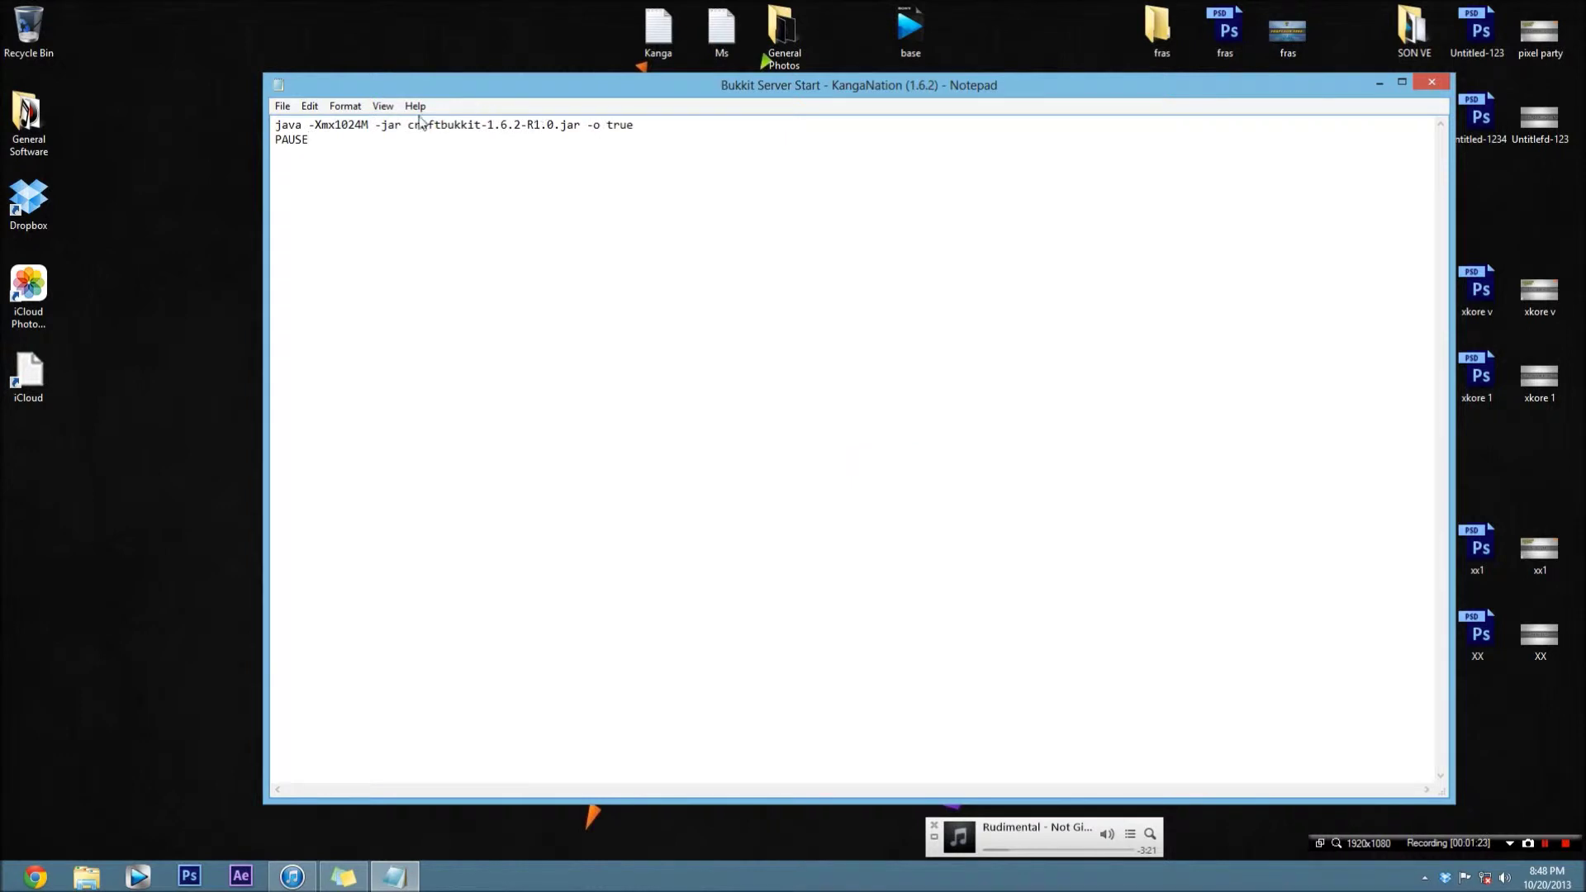
drag(408, 125, 545, 124)
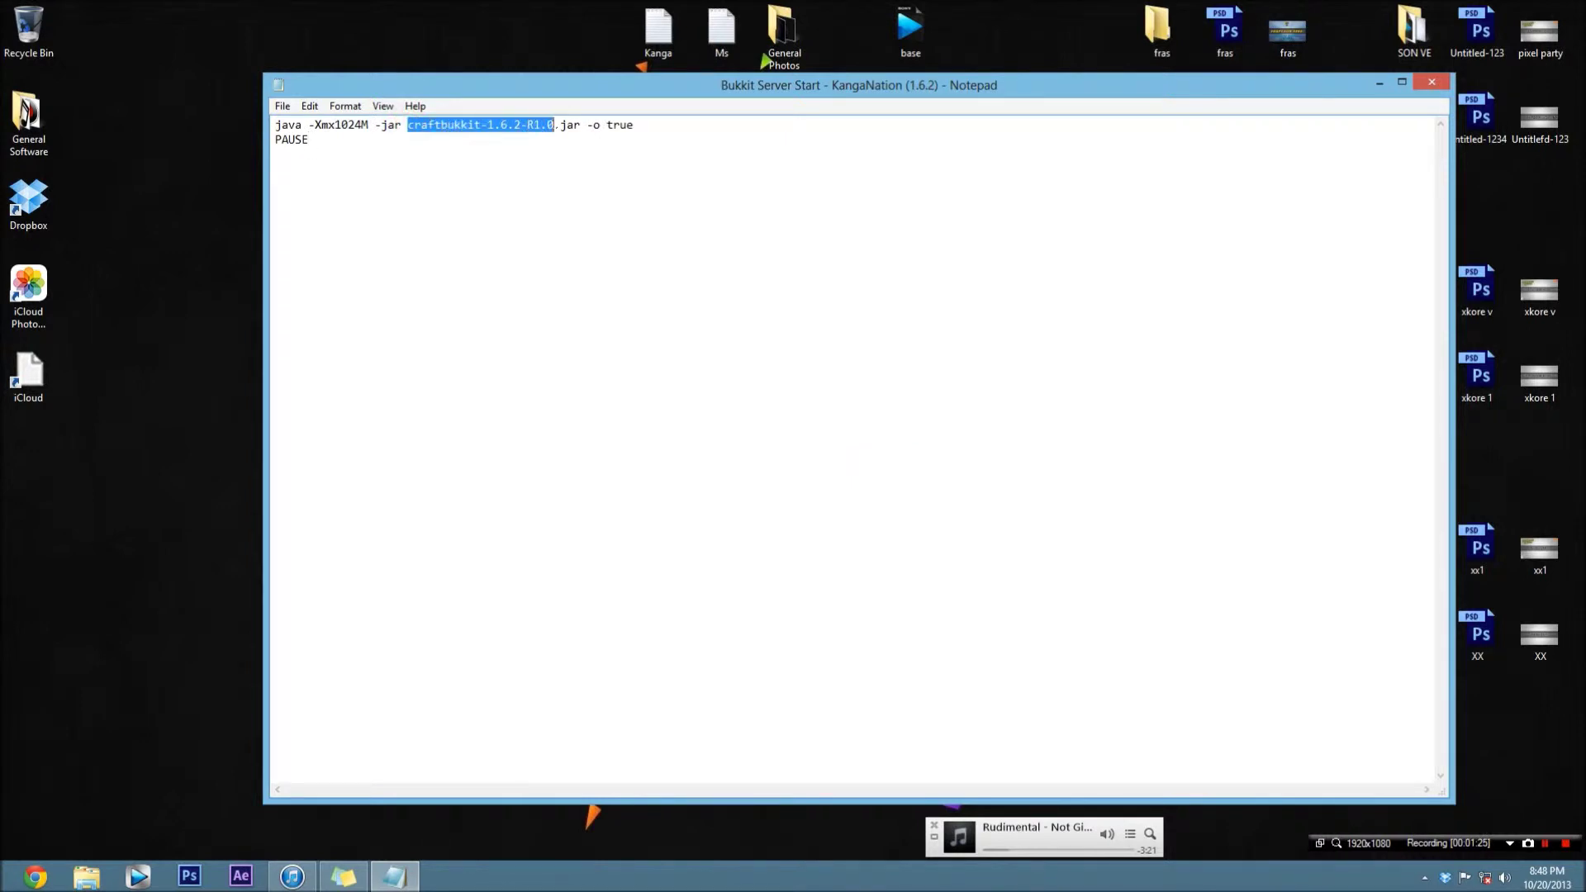
click(106, 591)
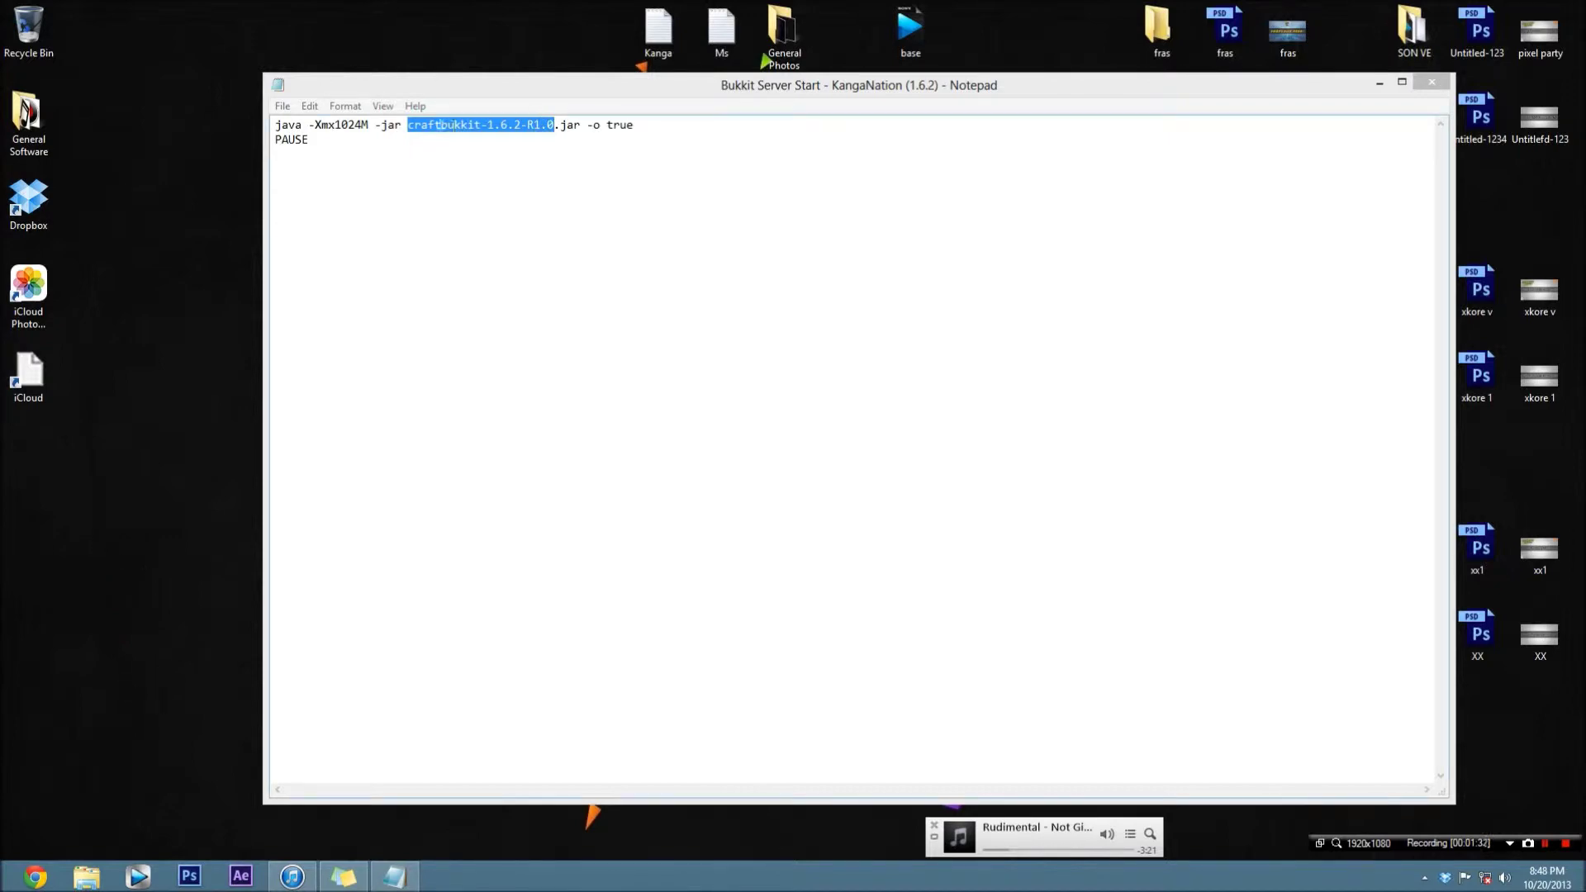
click(408, 125)
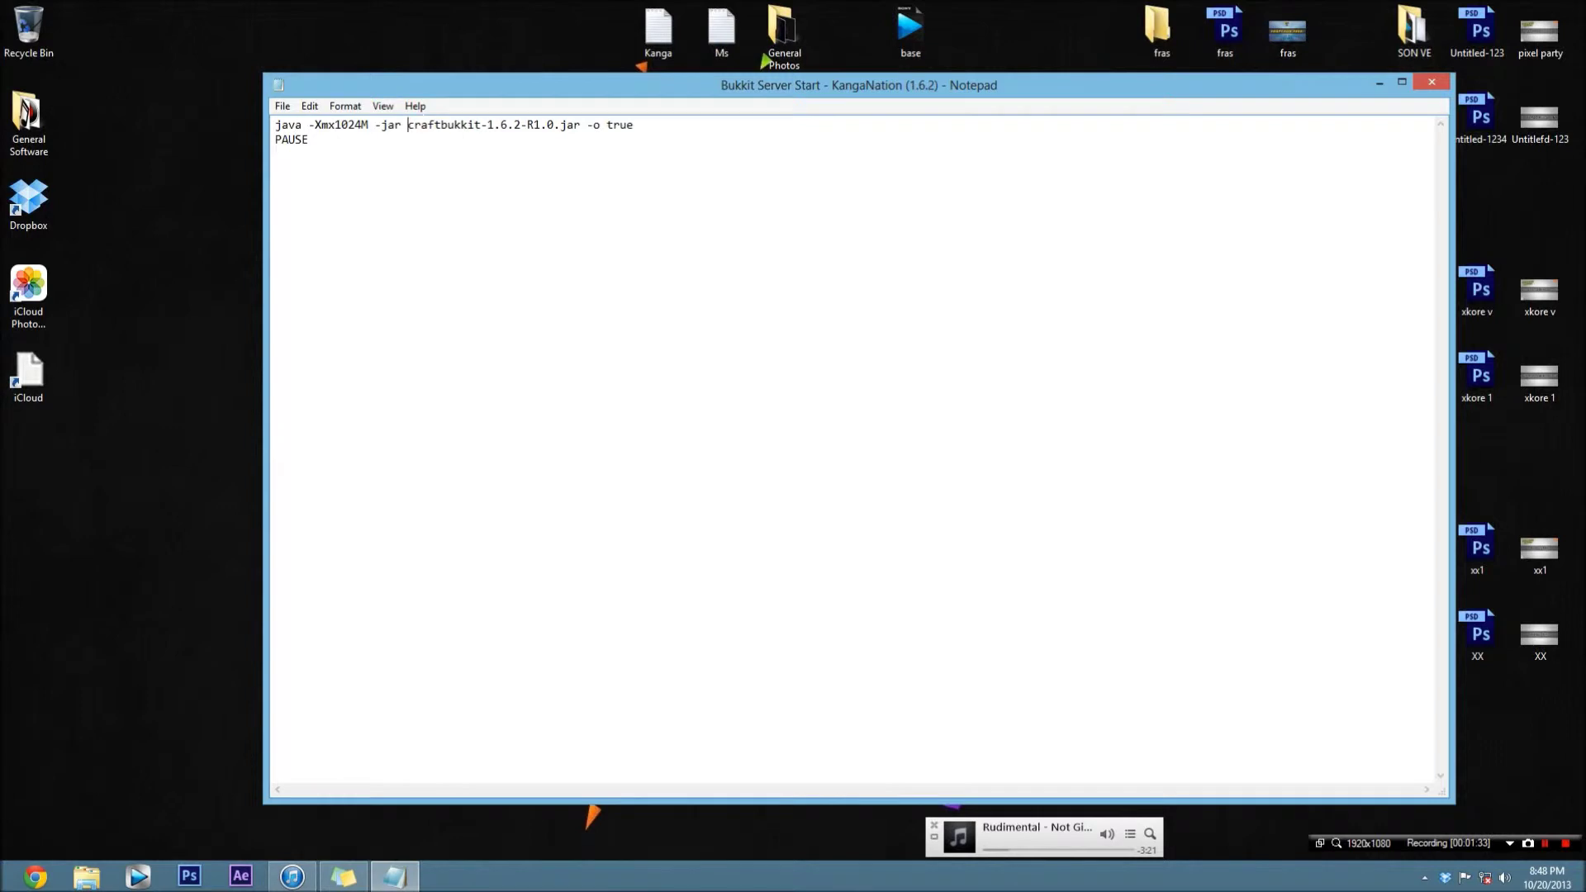
drag(413, 124, 480, 125)
drag(744, 76, 744, 76)
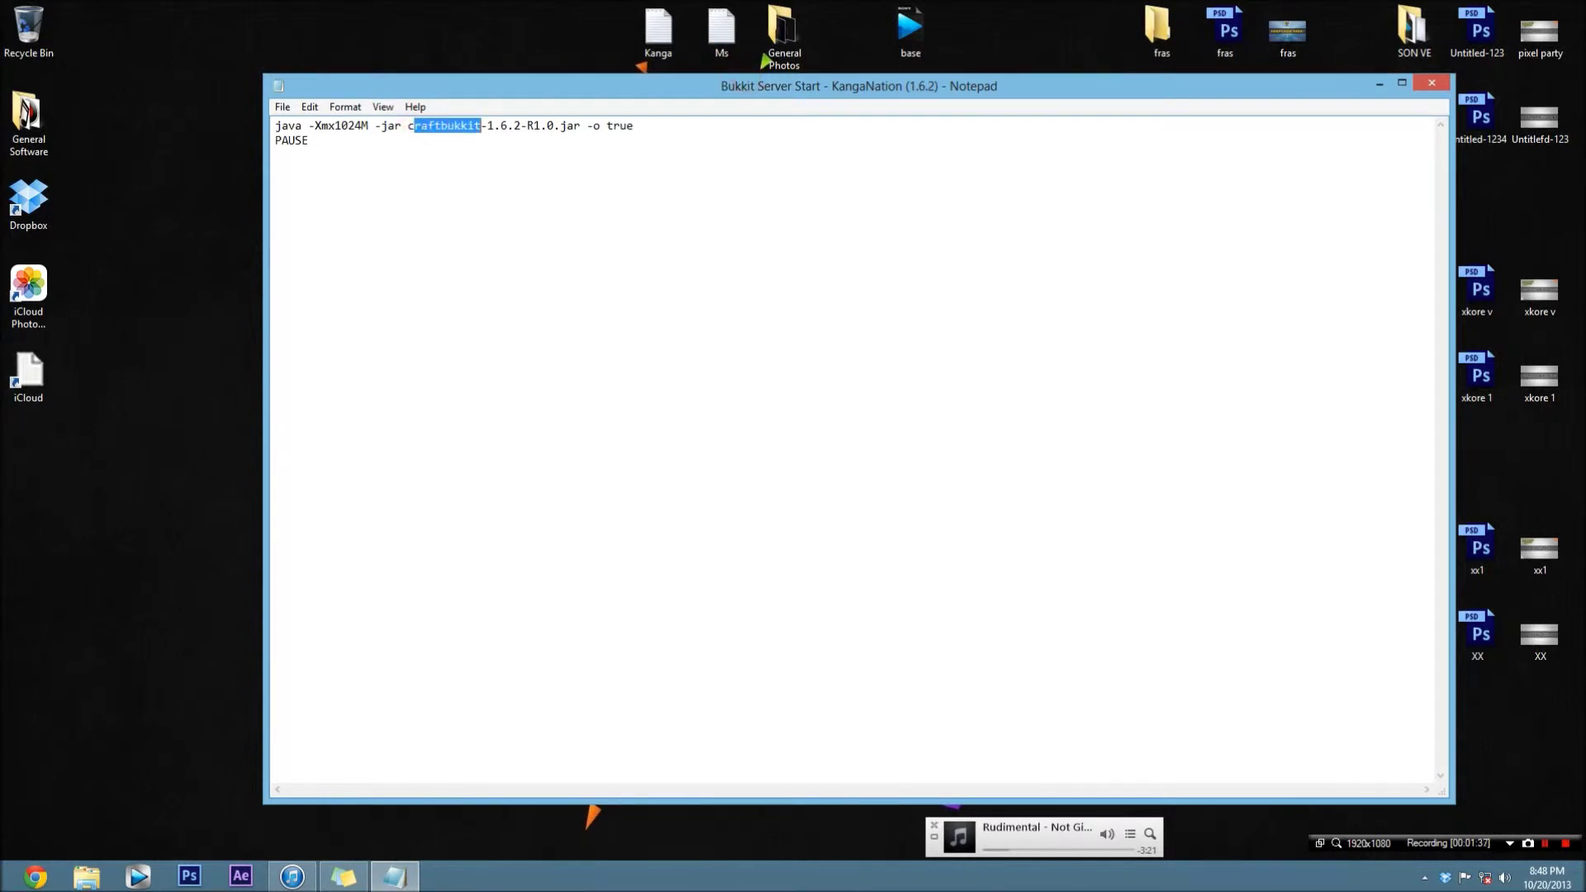
click(1435, 86)
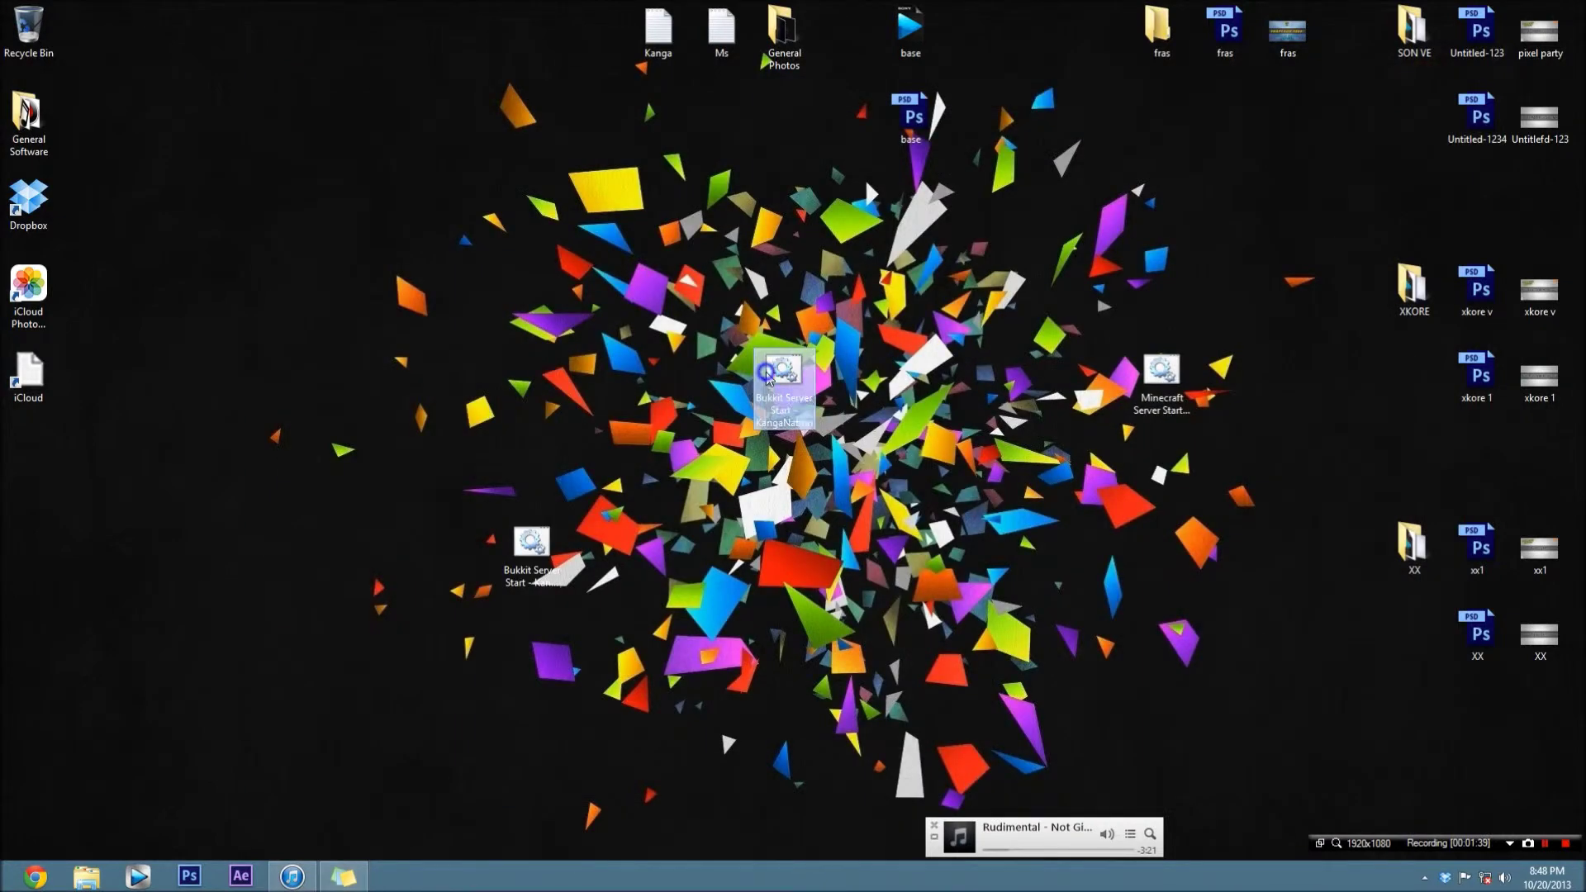
Edit the other Bukkit start file, highlight craftbukkit, and dock its window on the right half.
right_click(768, 374)
click(802, 402)
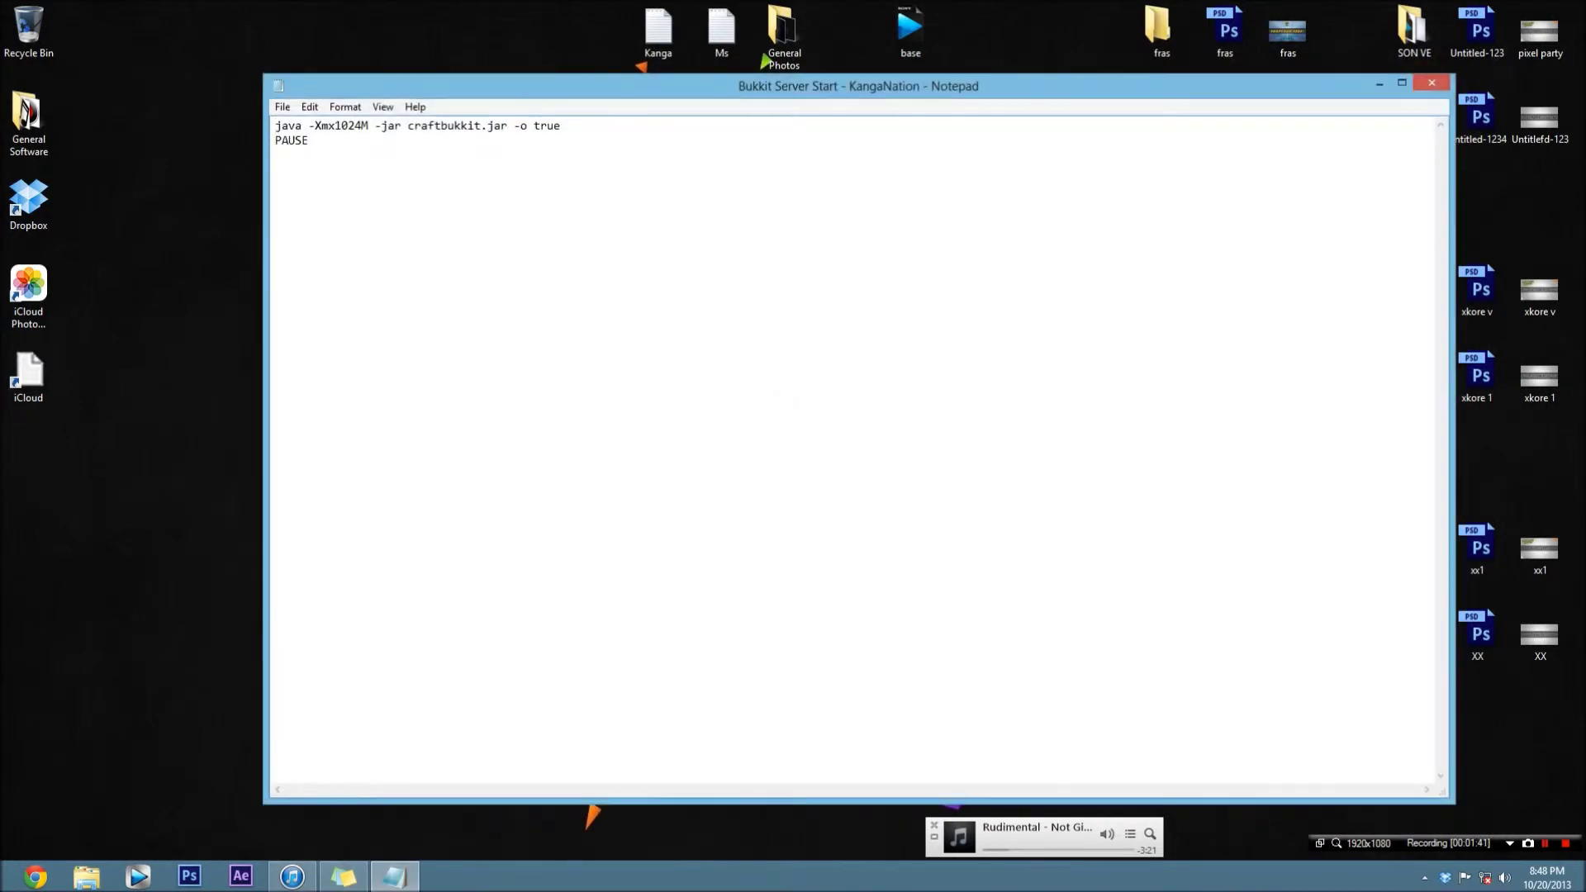
drag(410, 127, 481, 125)
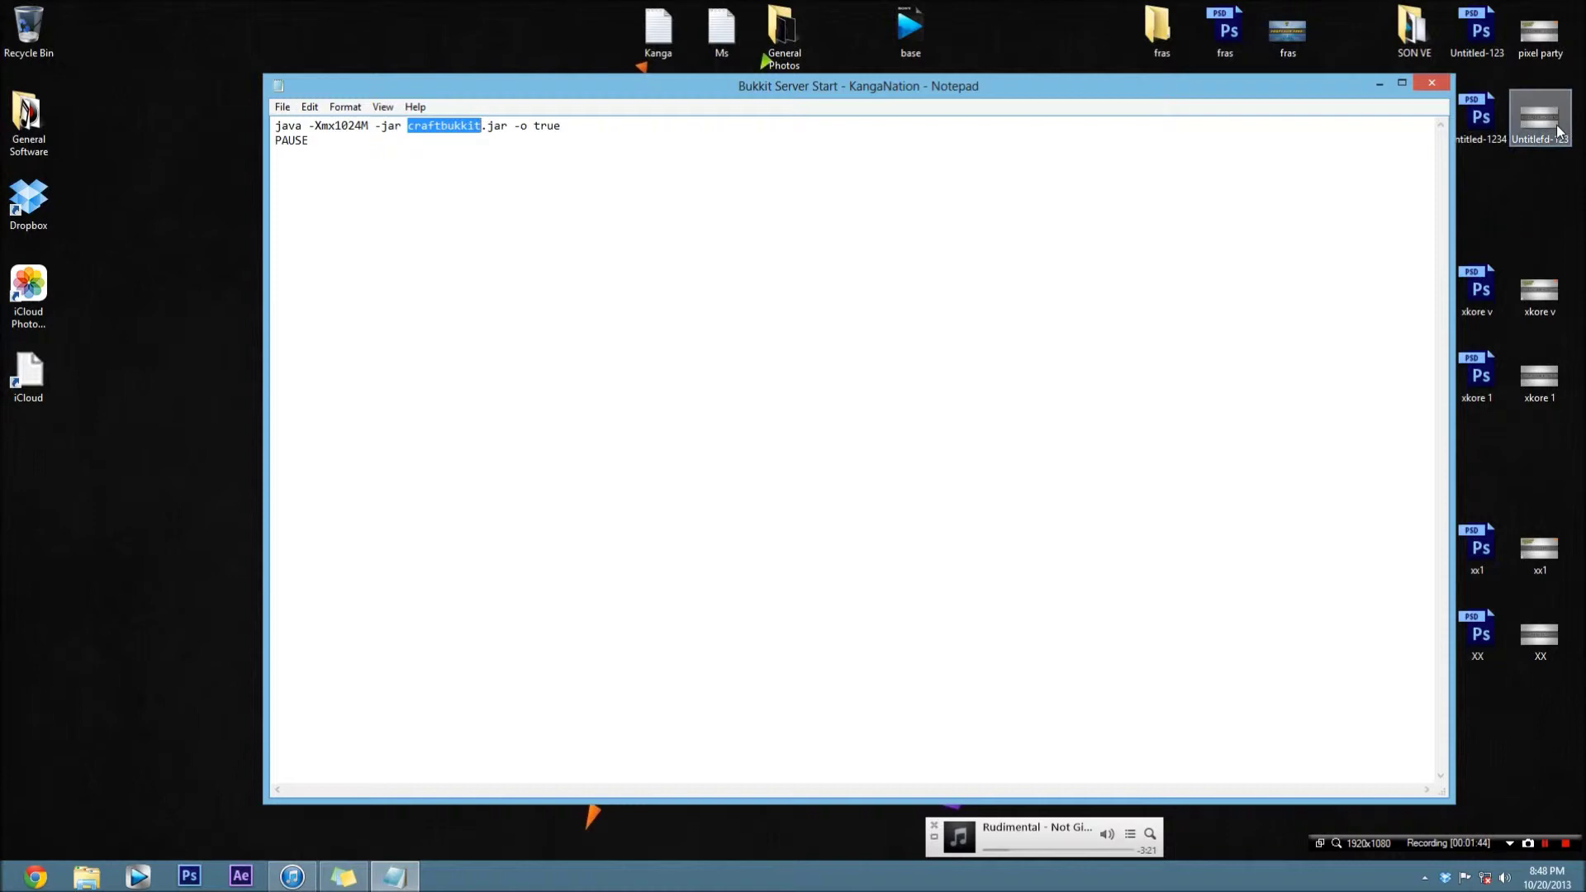
drag(1141, 86, 1585, 100)
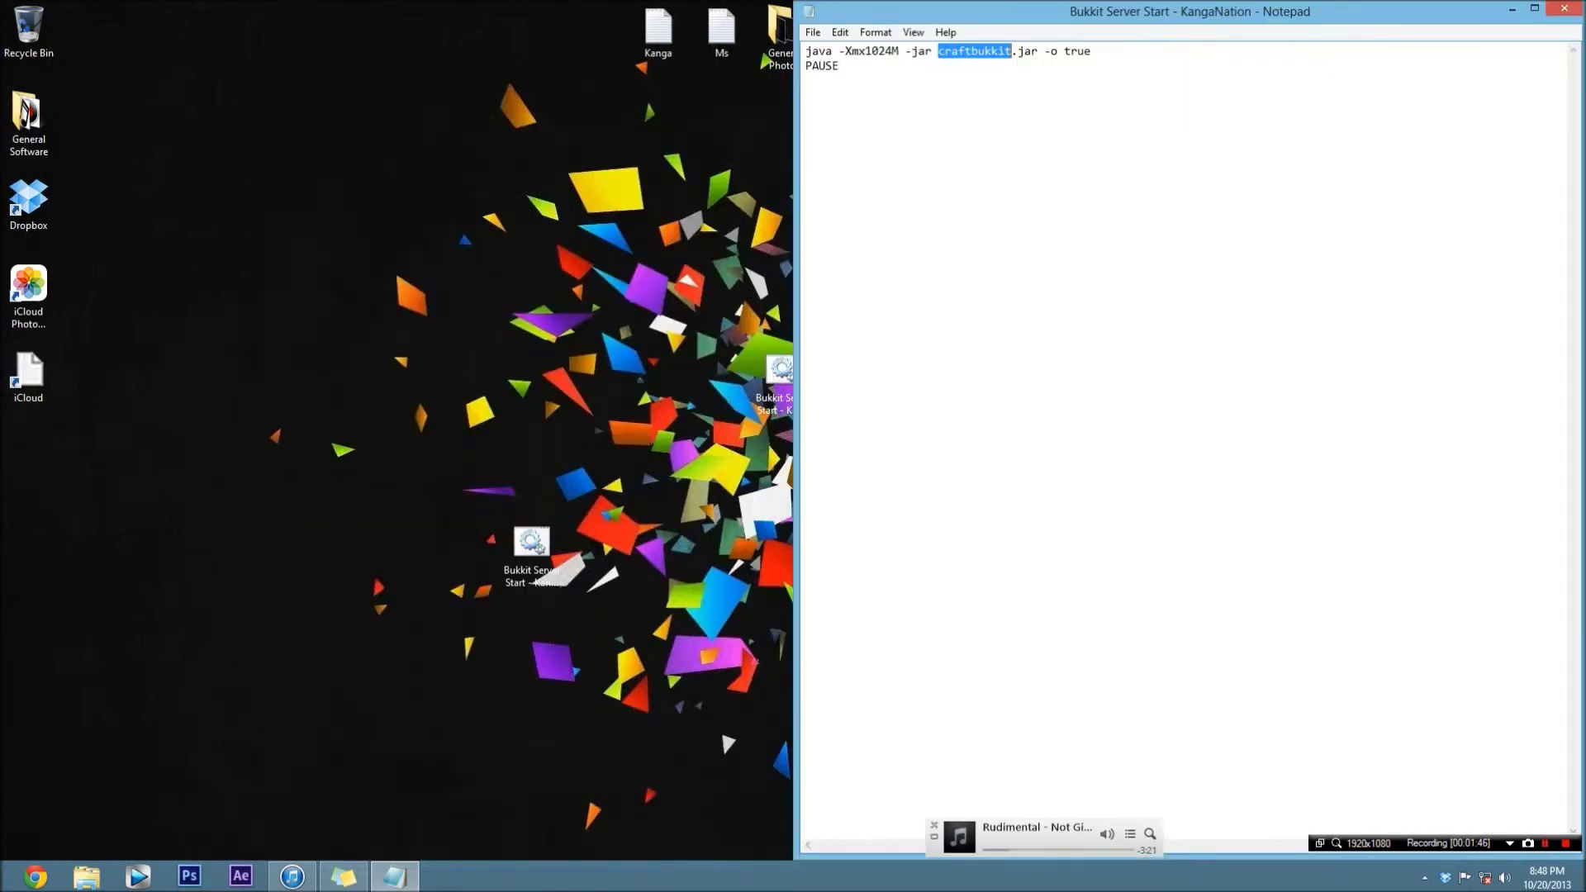
Snap the Bukkit (1.6.2) script to the left half and mark craftbukkit in the right script.
right_click(537, 547)
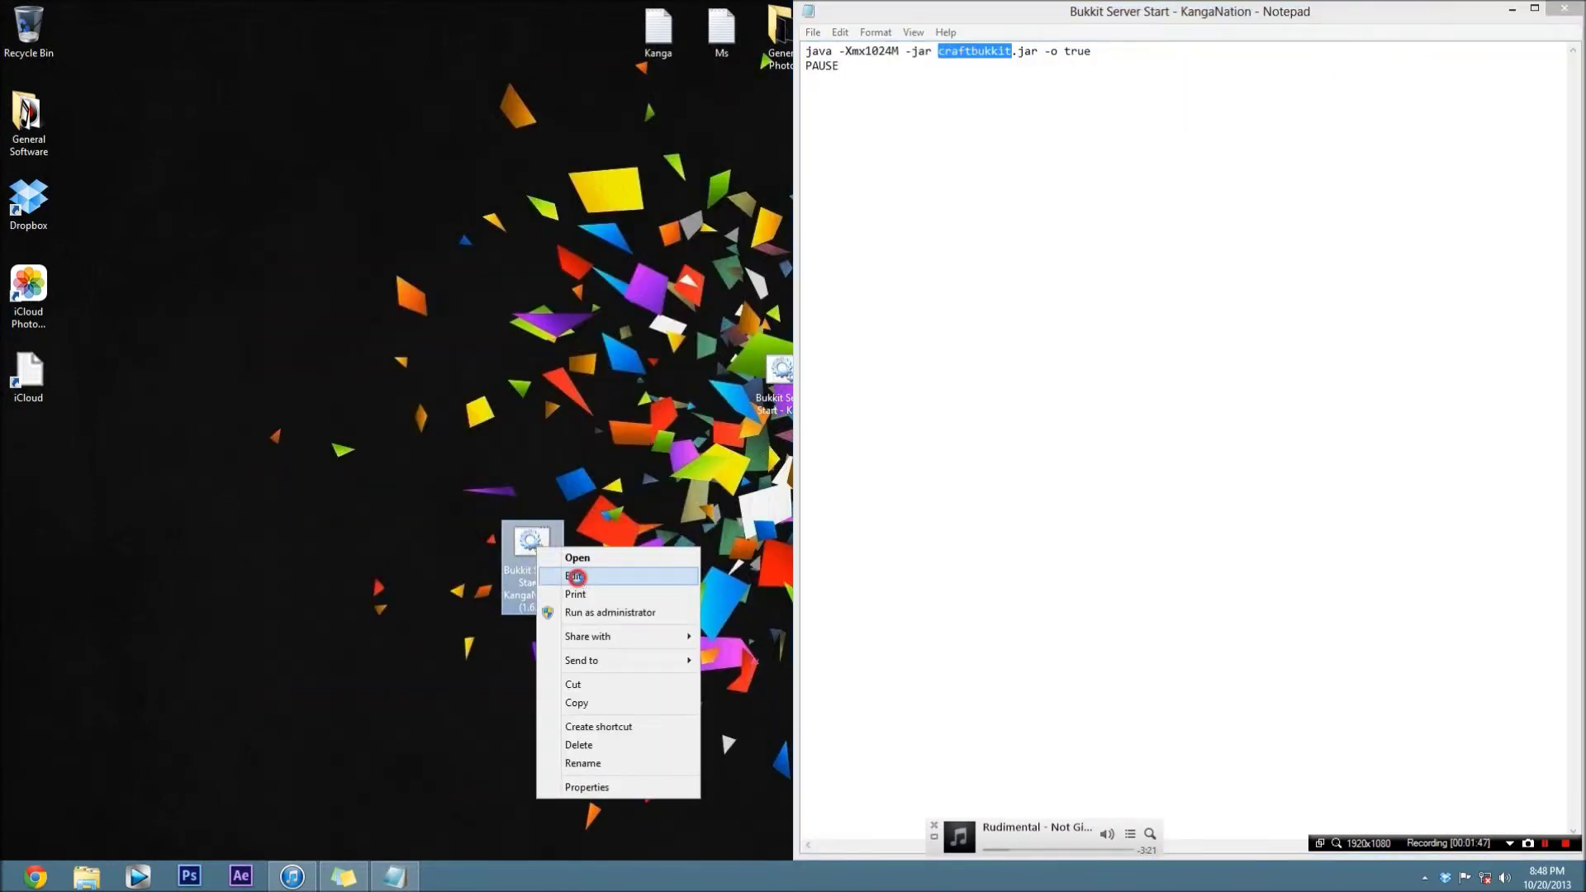
click(578, 572)
drag(730, 89, 0, 90)
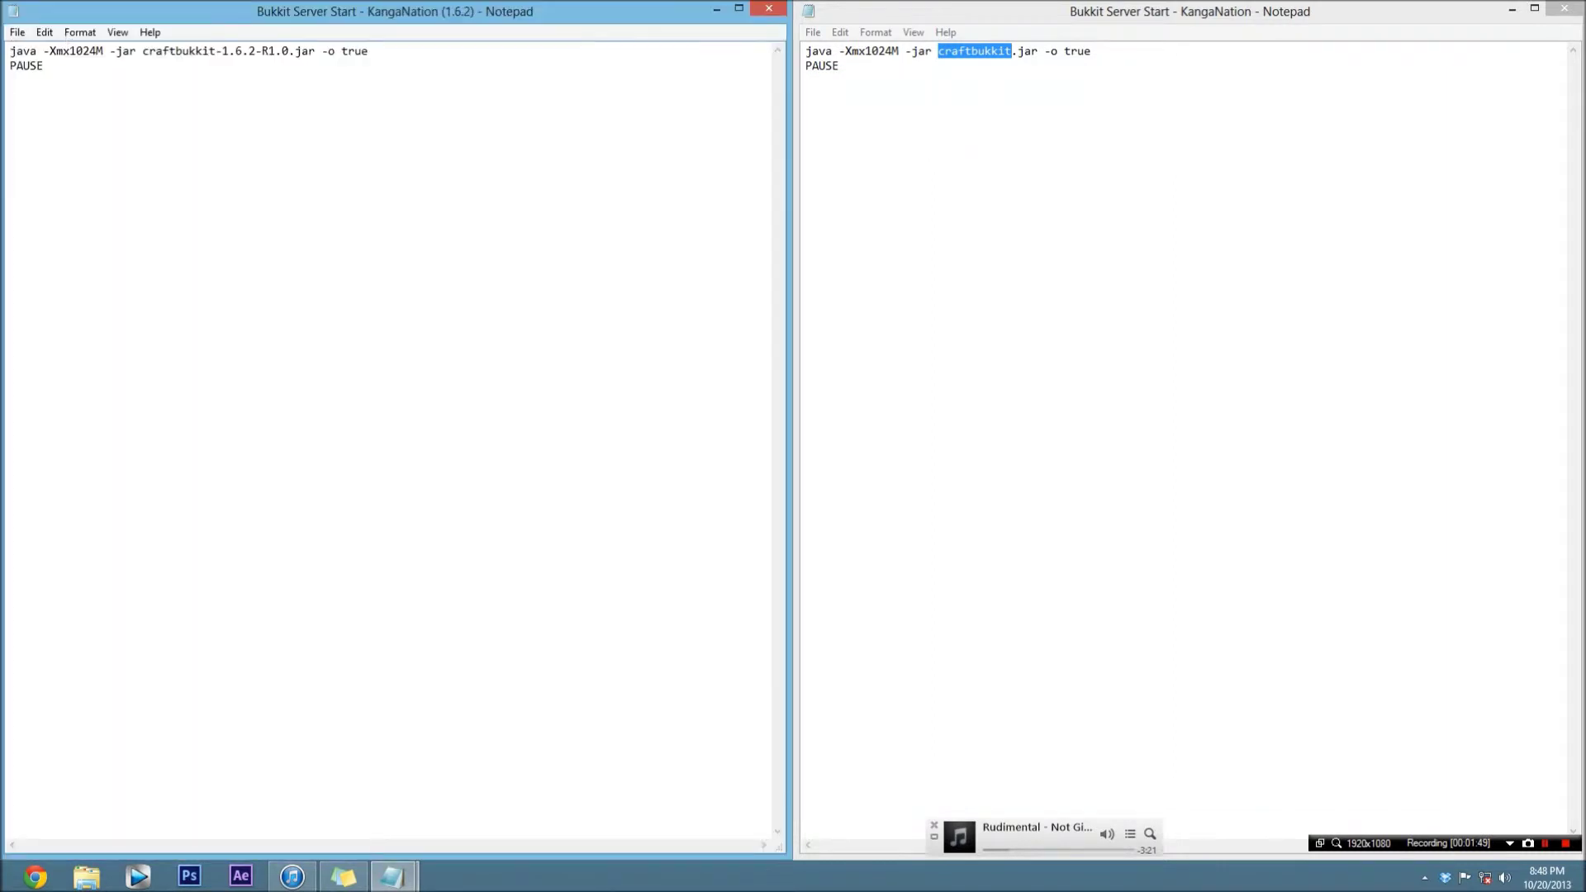
click(1256, 241)
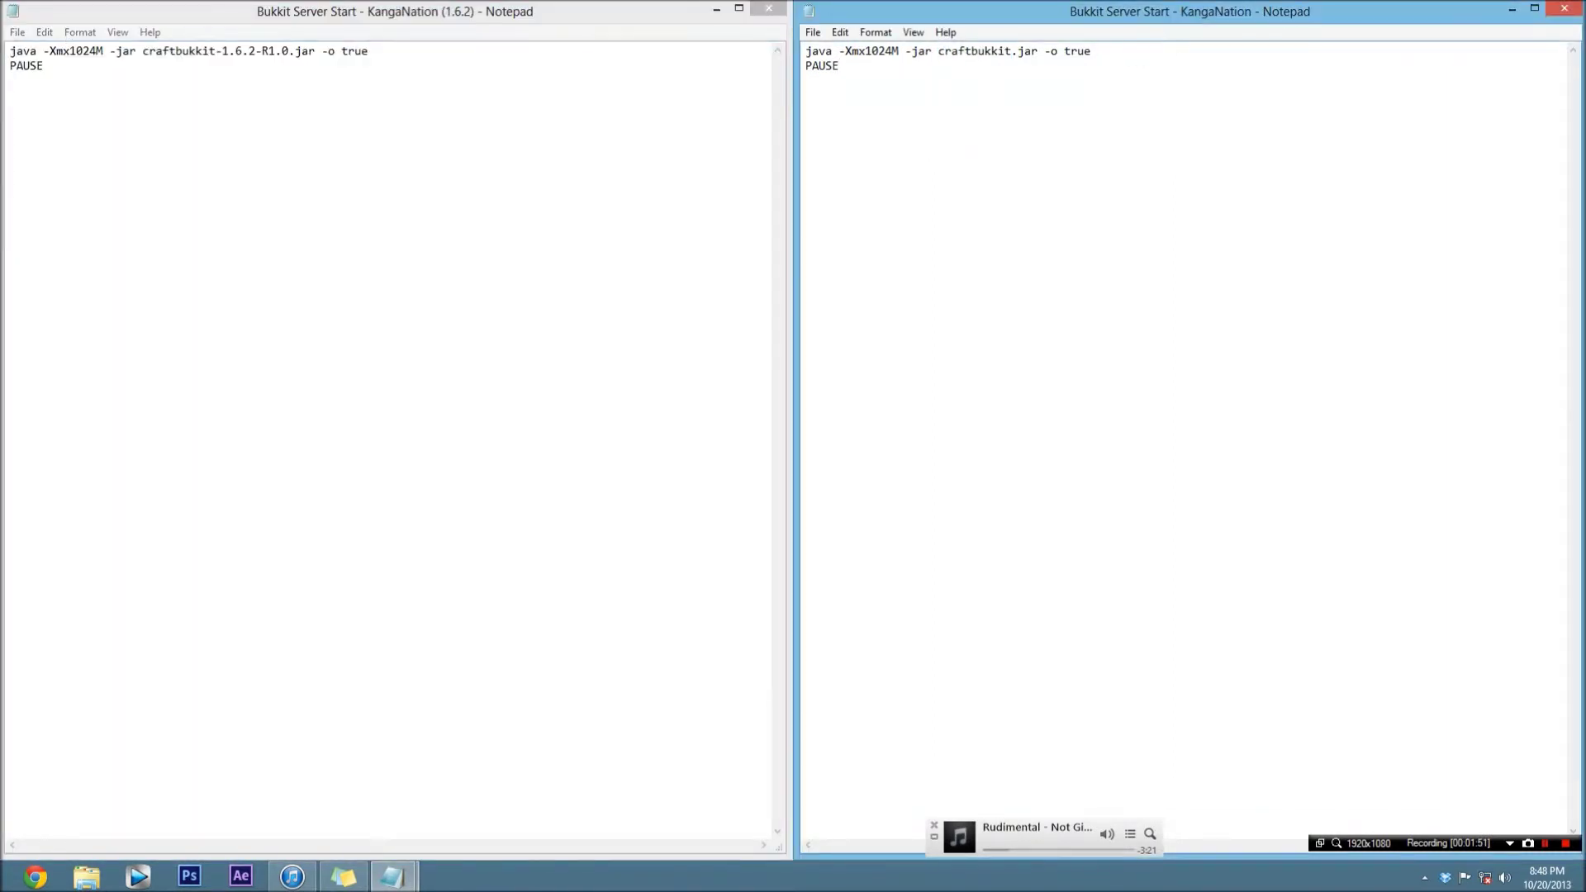
drag(939, 51, 1004, 51)
right_click(914, 583)
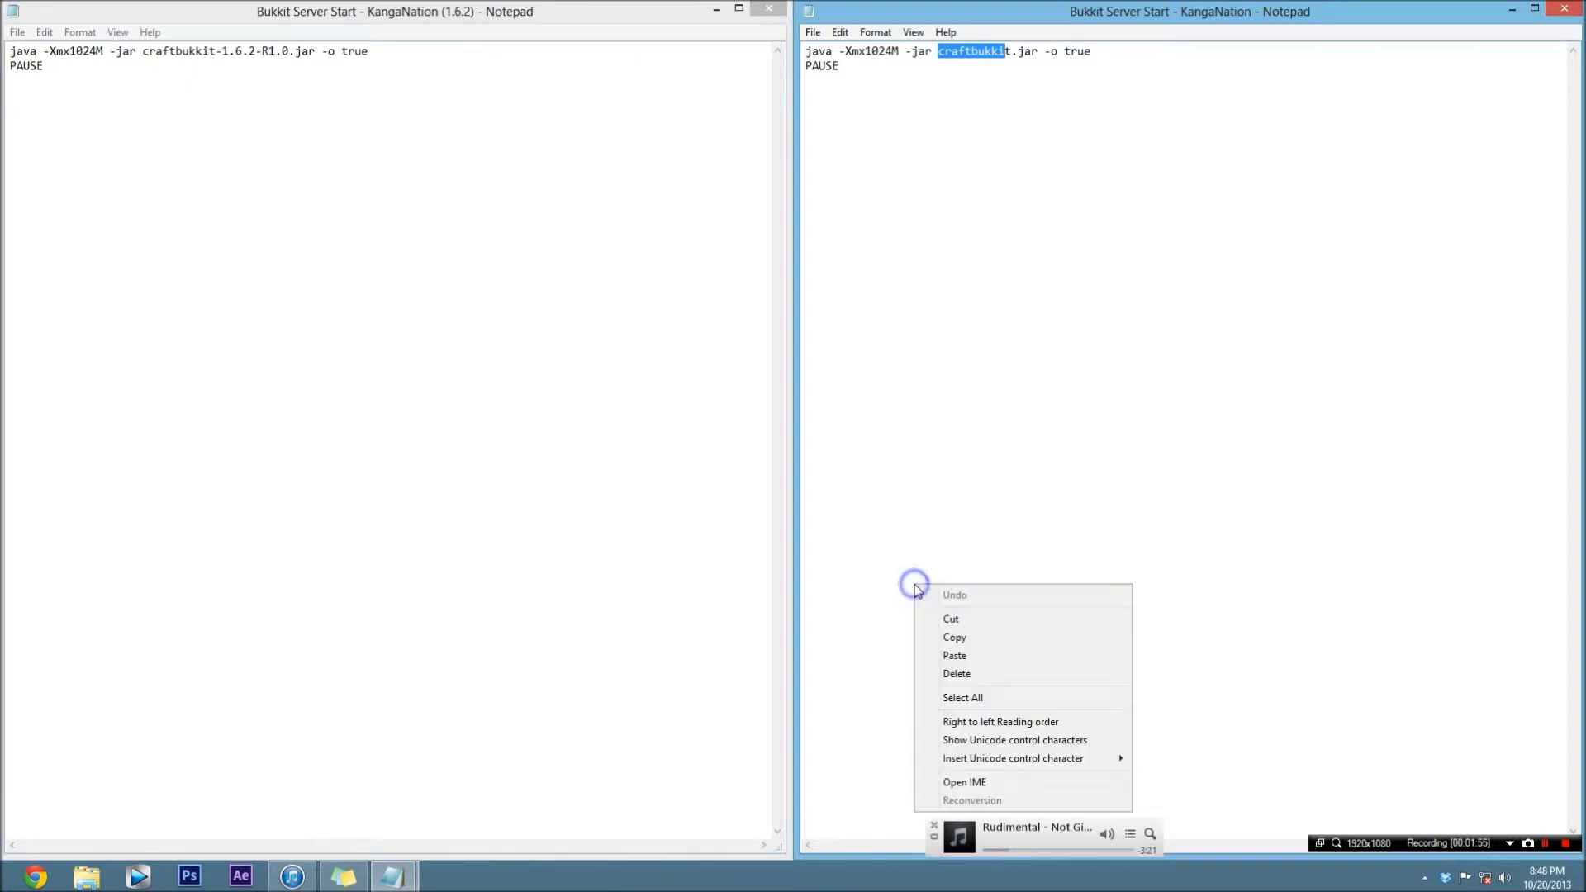
Show the desktop, then restore both start-script windows side by side from the taskbar.
key(super+d)
right_click(875, 454)
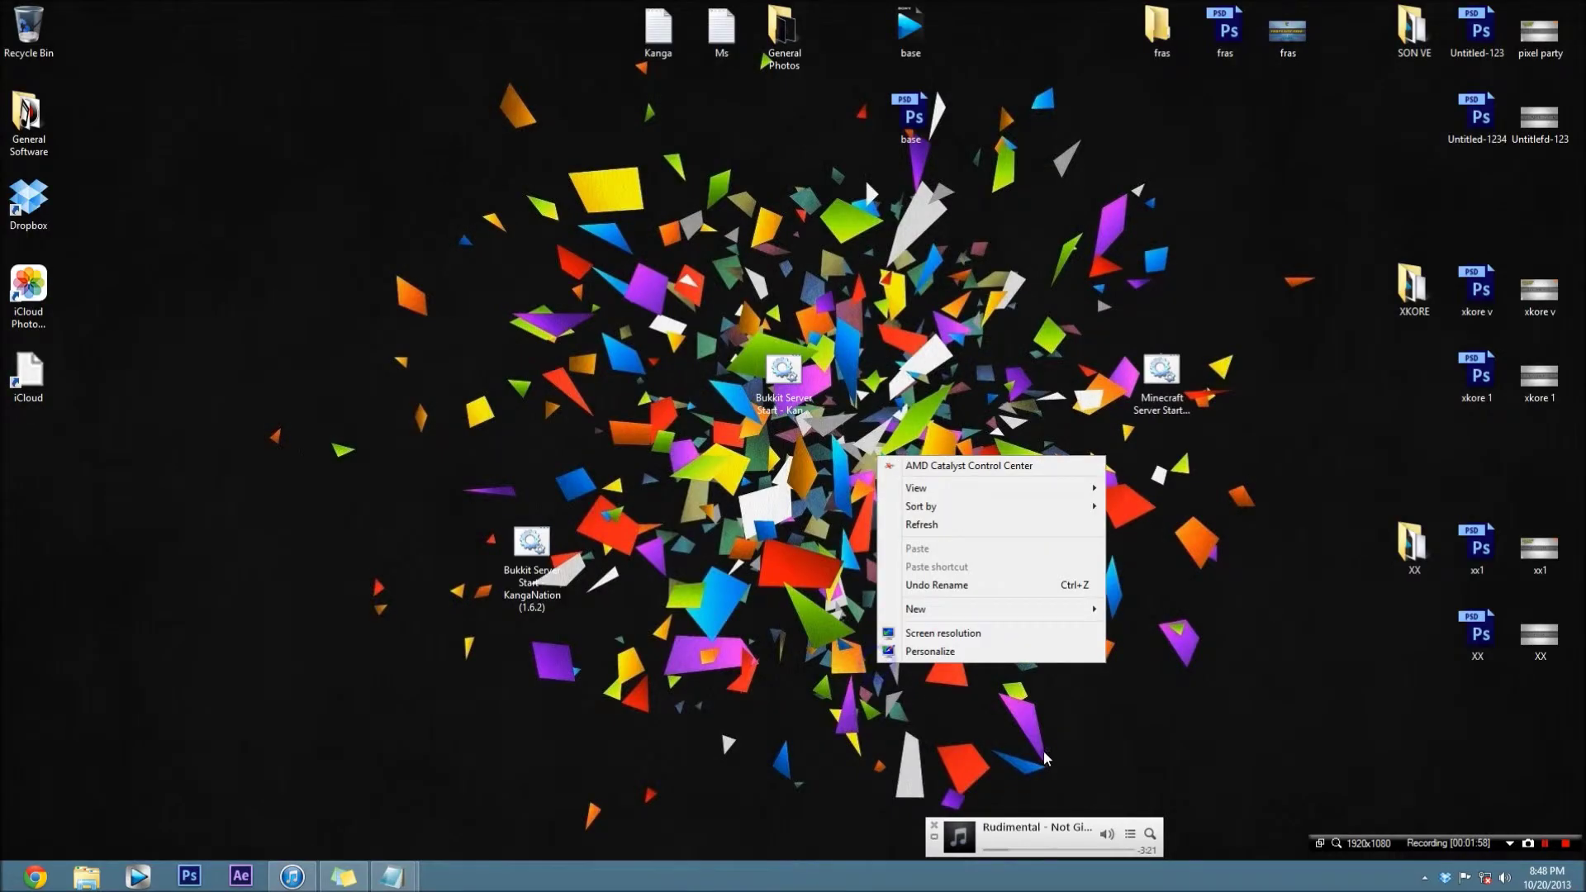
click(676, 572)
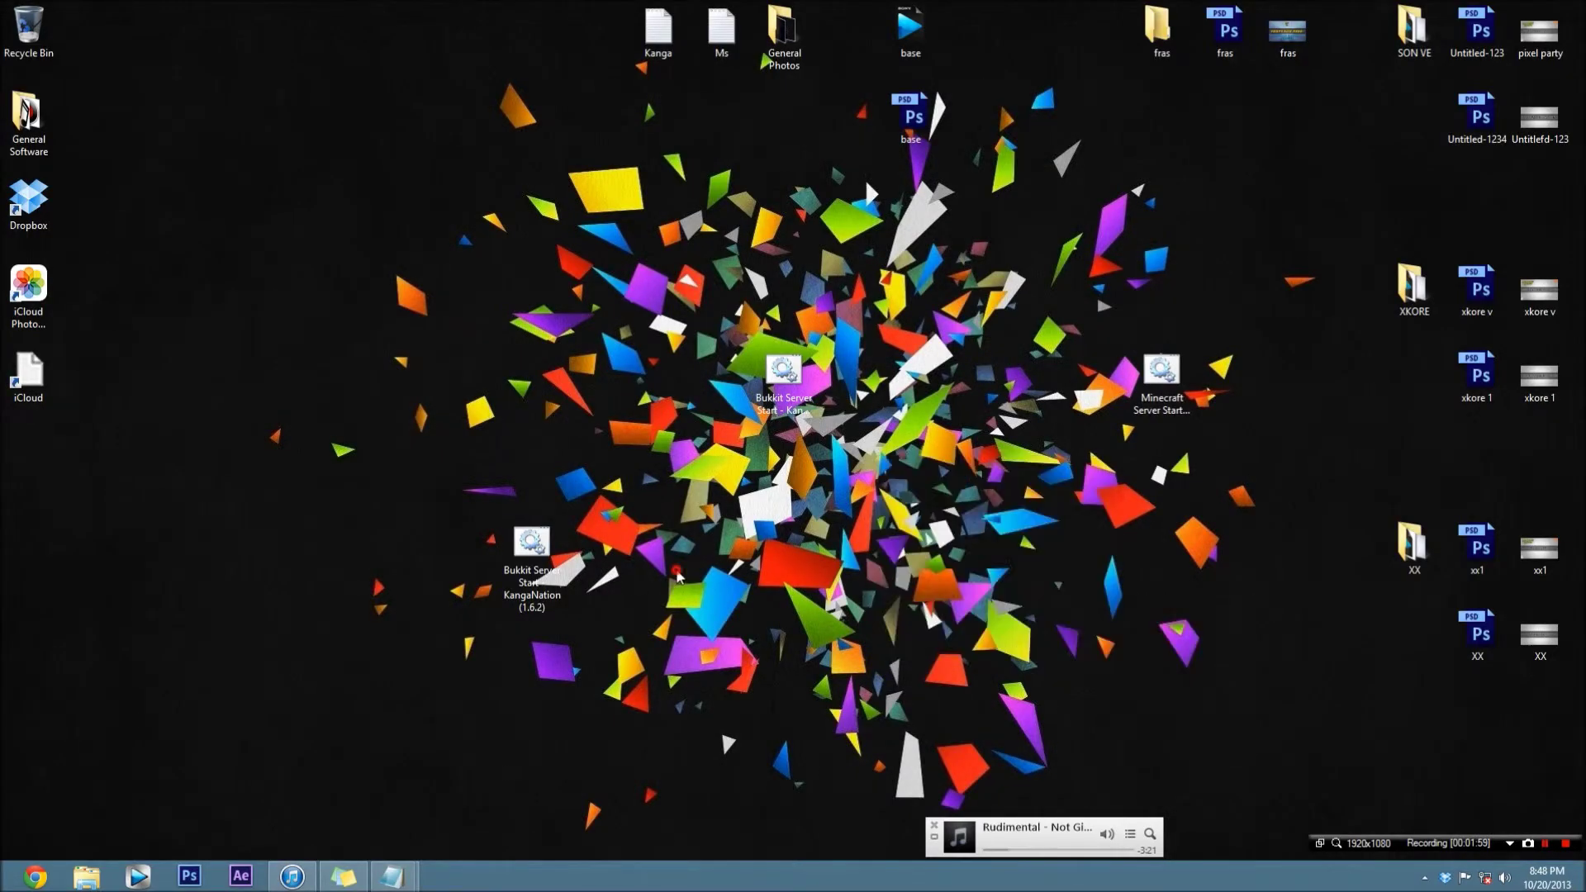
right_click(508, 568)
click(271, 671)
mouse_move(393, 874)
click(307, 808)
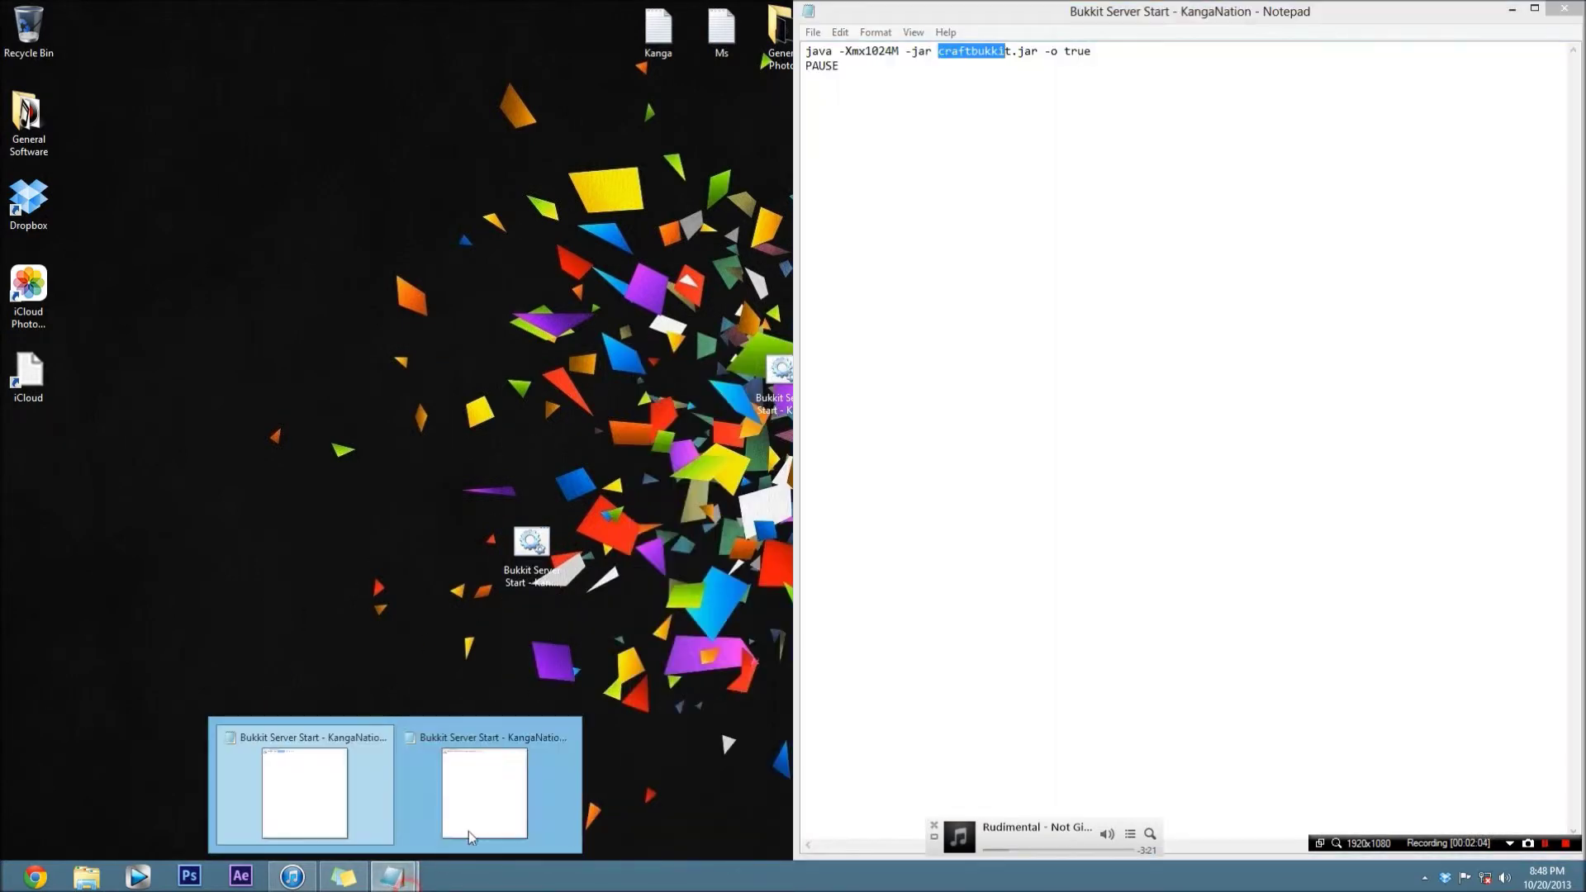
click(517, 799)
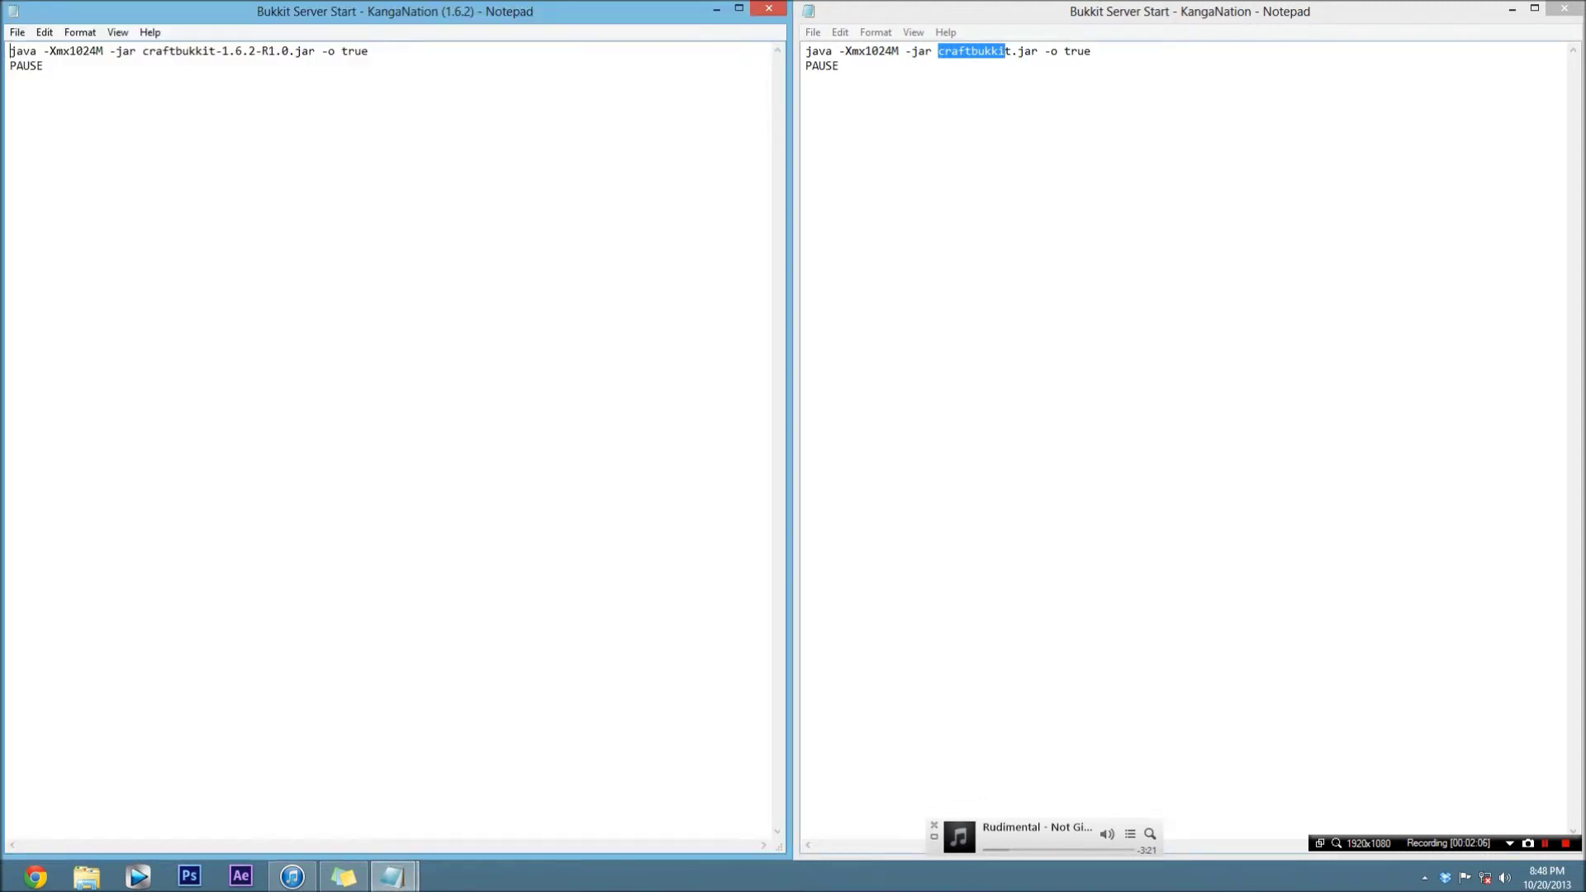
Mark craftbukkit in the right script, then hide and restore both script windows.
drag(1010, 51, 939, 51)
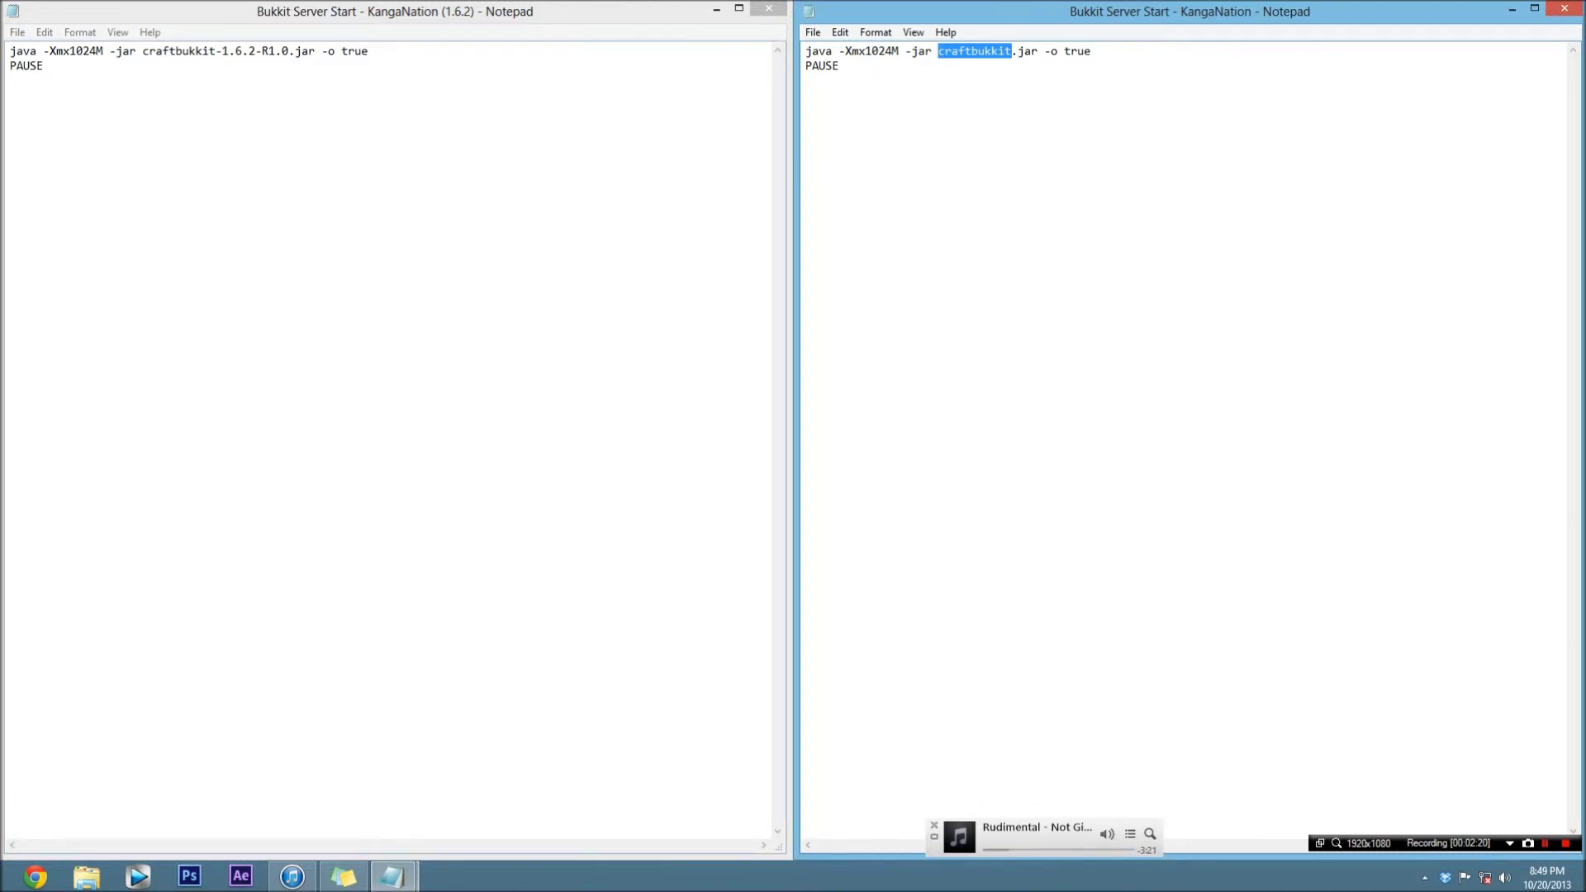
key(ctrl+a)
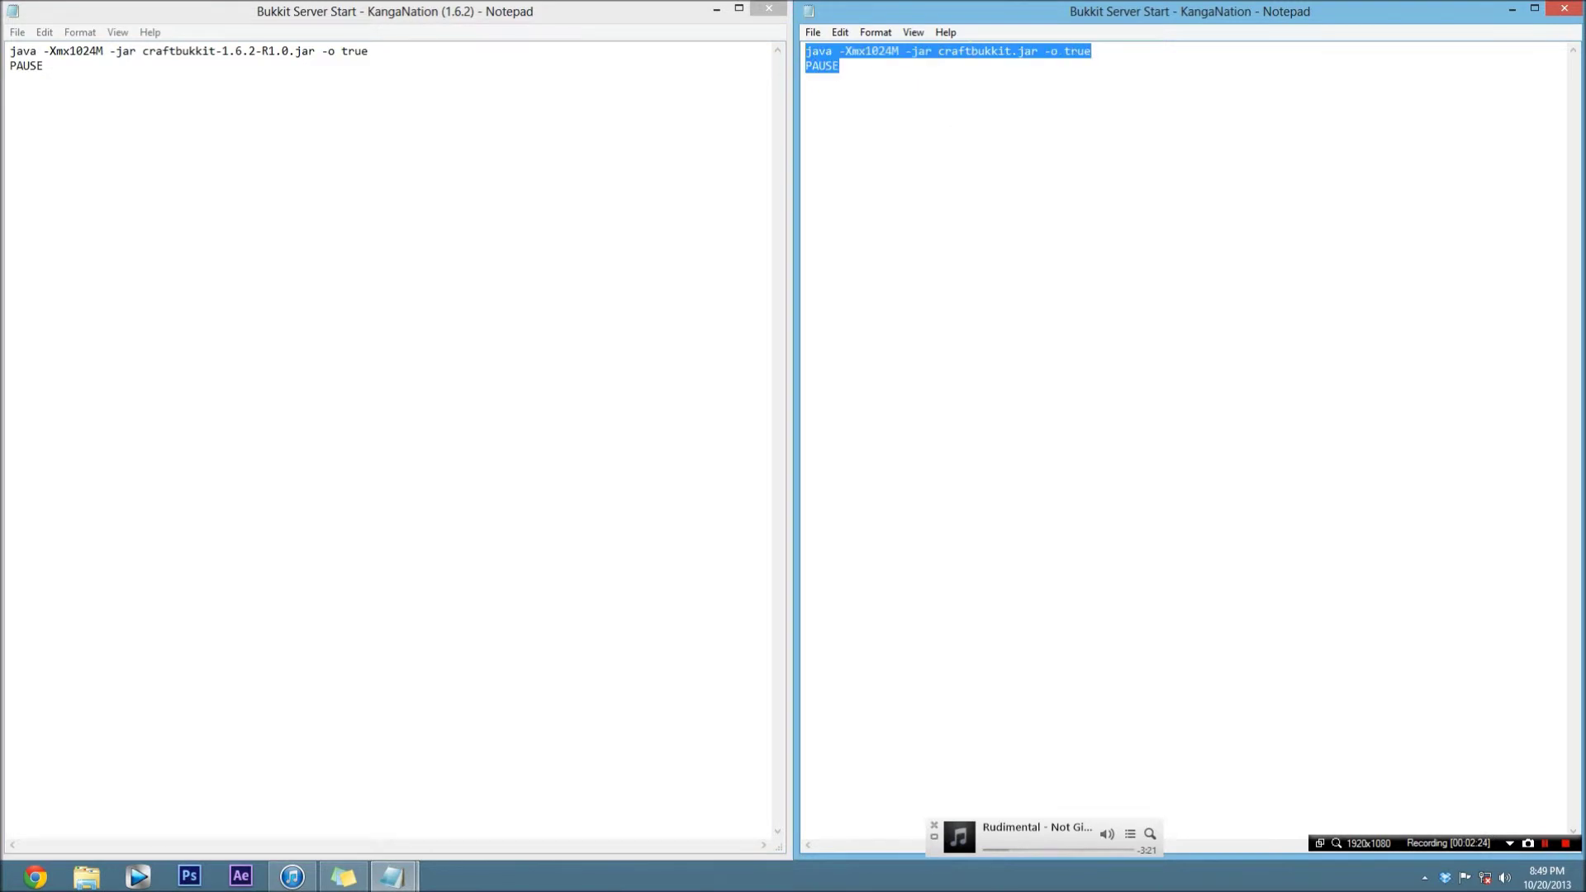
key(super+d)
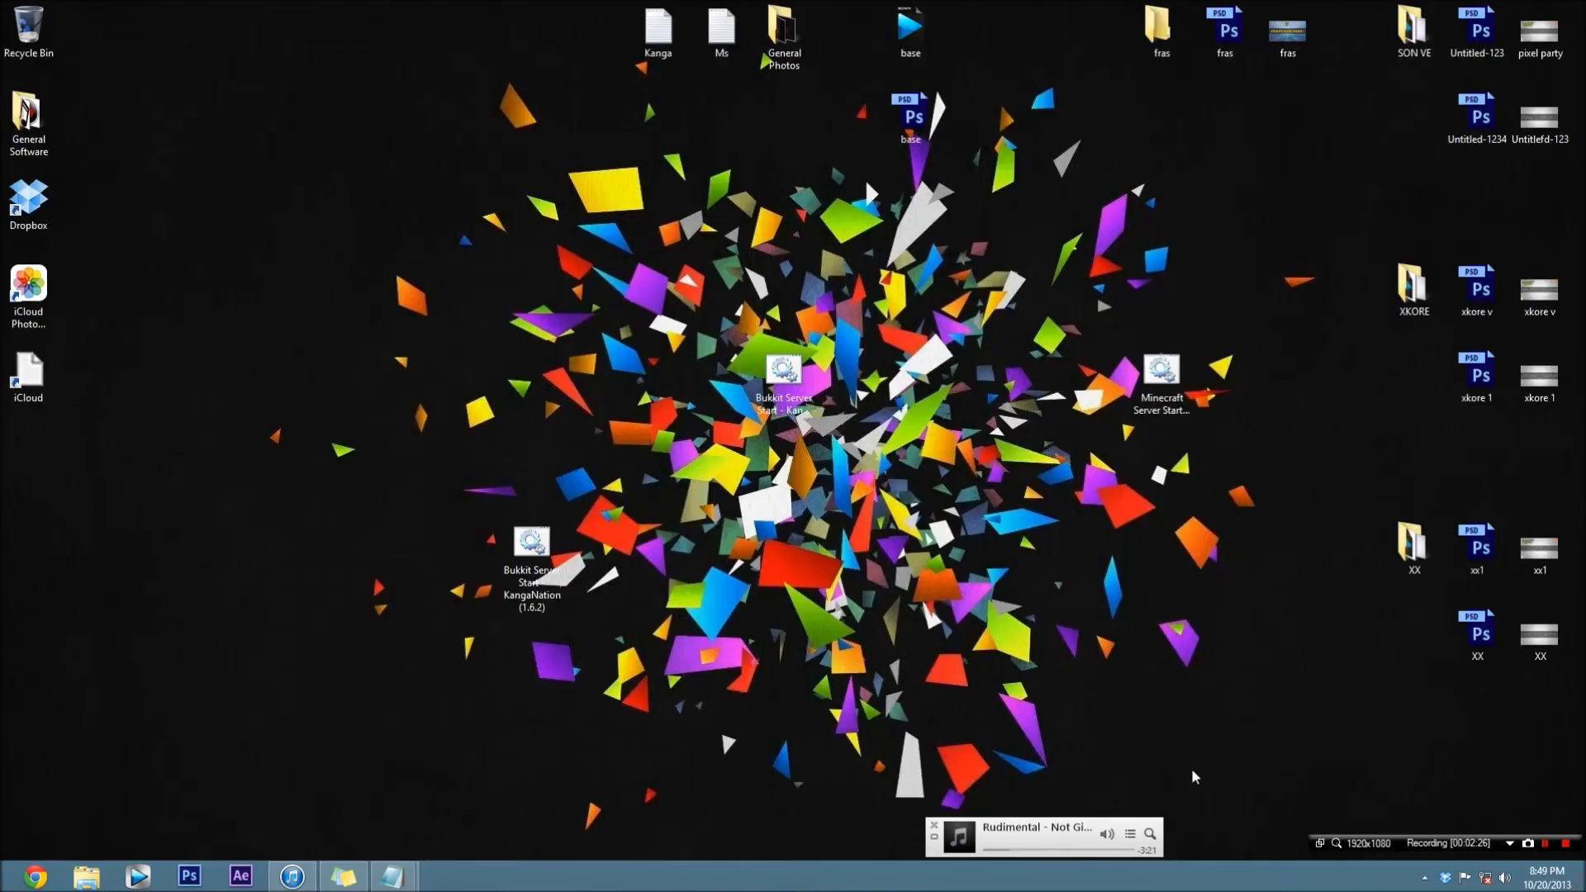
mouse_move(416, 887)
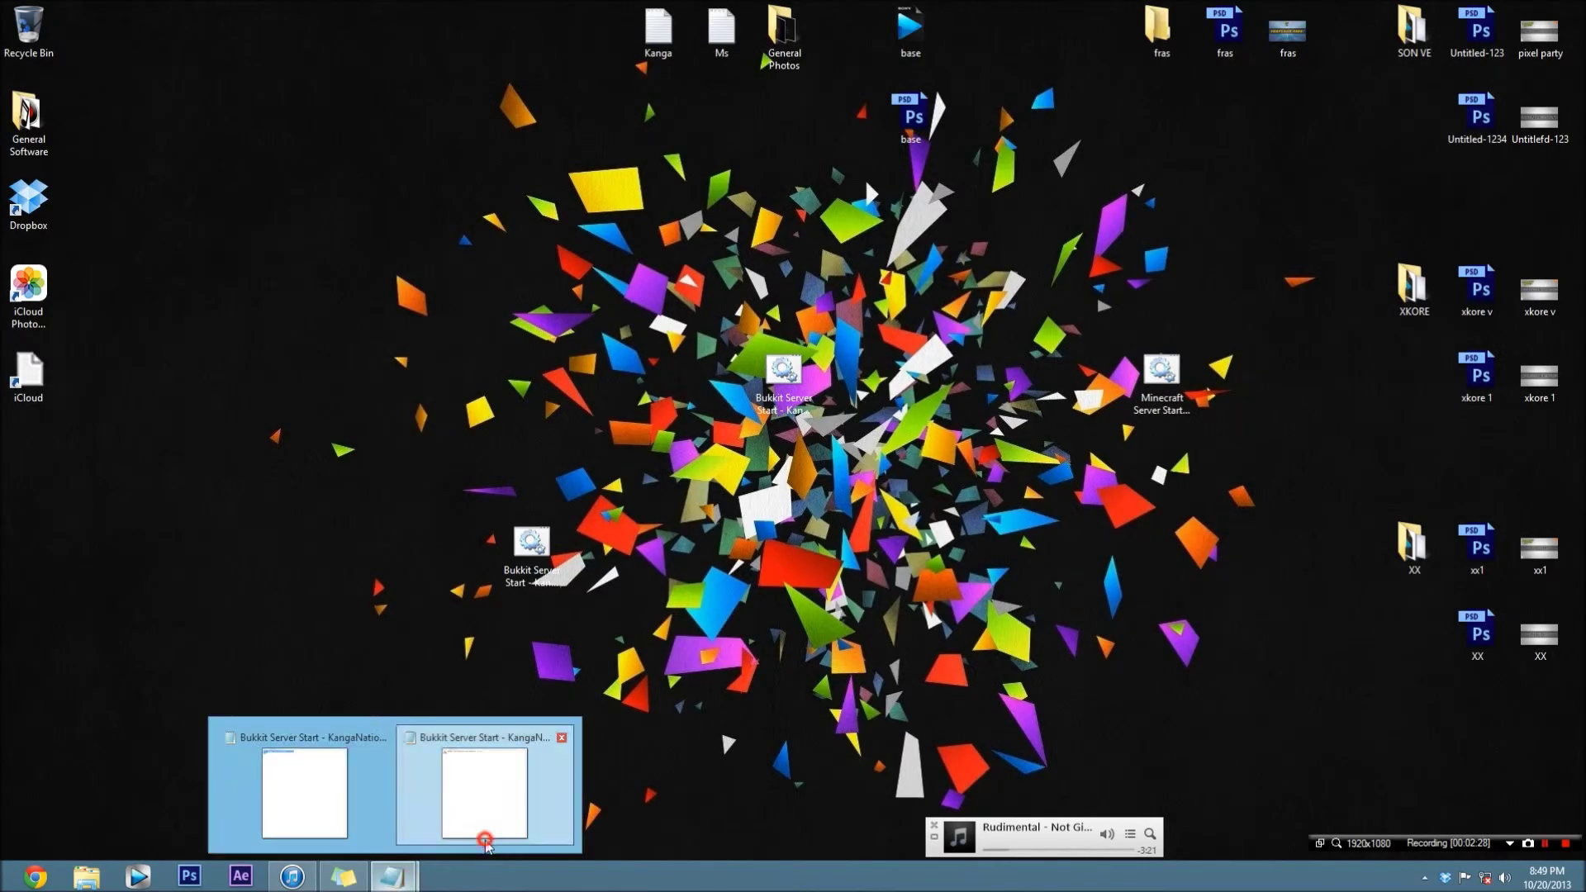
click(488, 793)
click(300, 794)
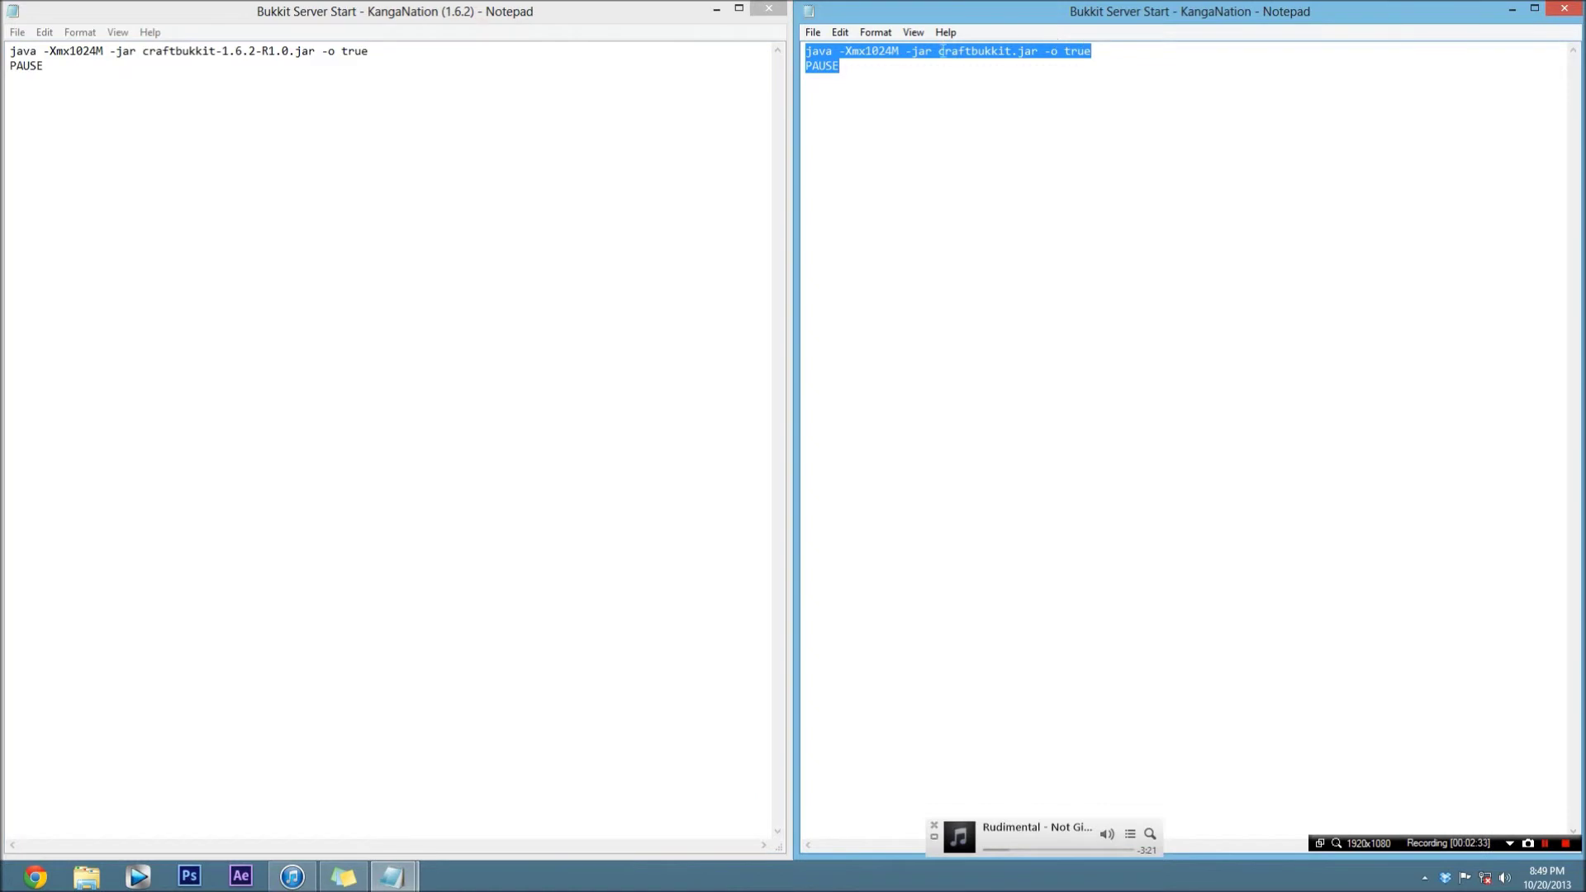
Compare craftbukkit.jar against craftbukkit-1.6.2-R1.0.jar by marking each, then show the desktop.
click(942, 51)
drag(941, 51, 1018, 52)
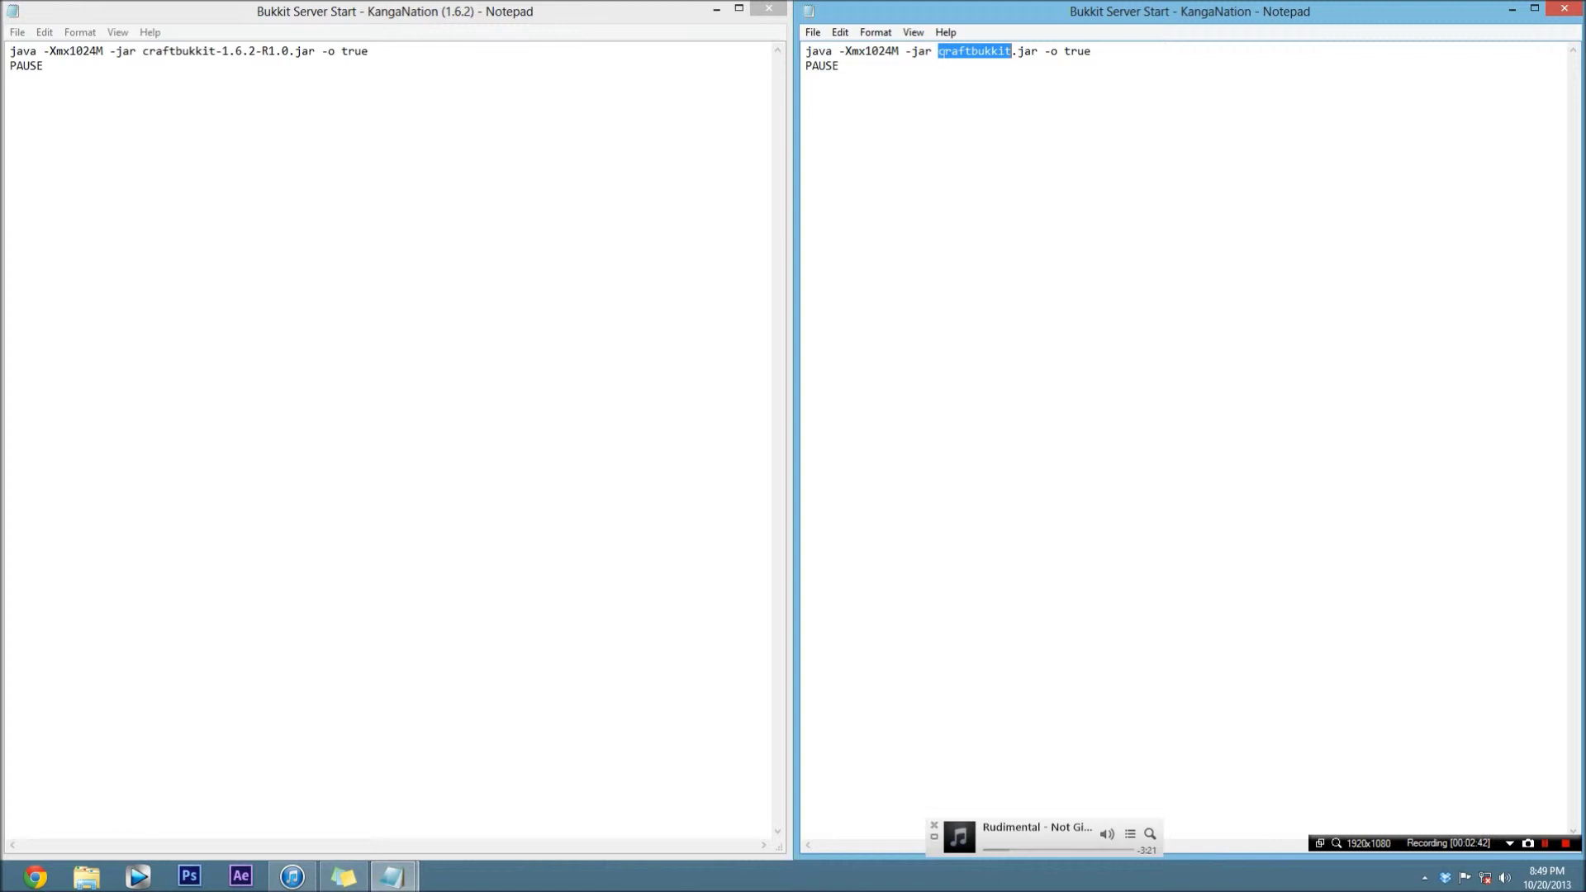
drag(149, 51, 315, 51)
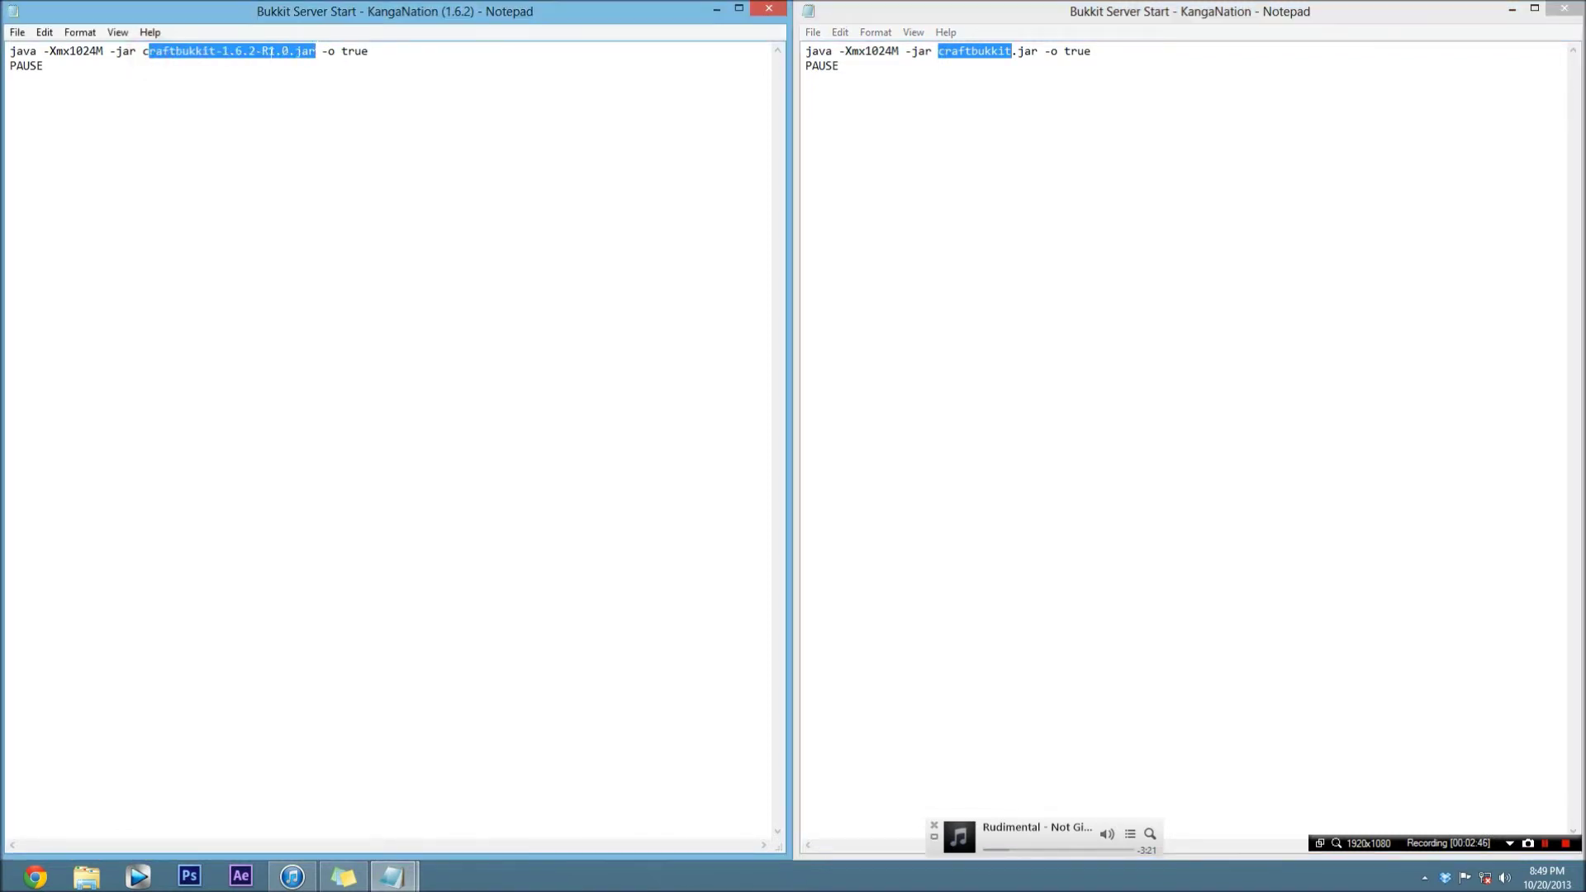
click(276, 51)
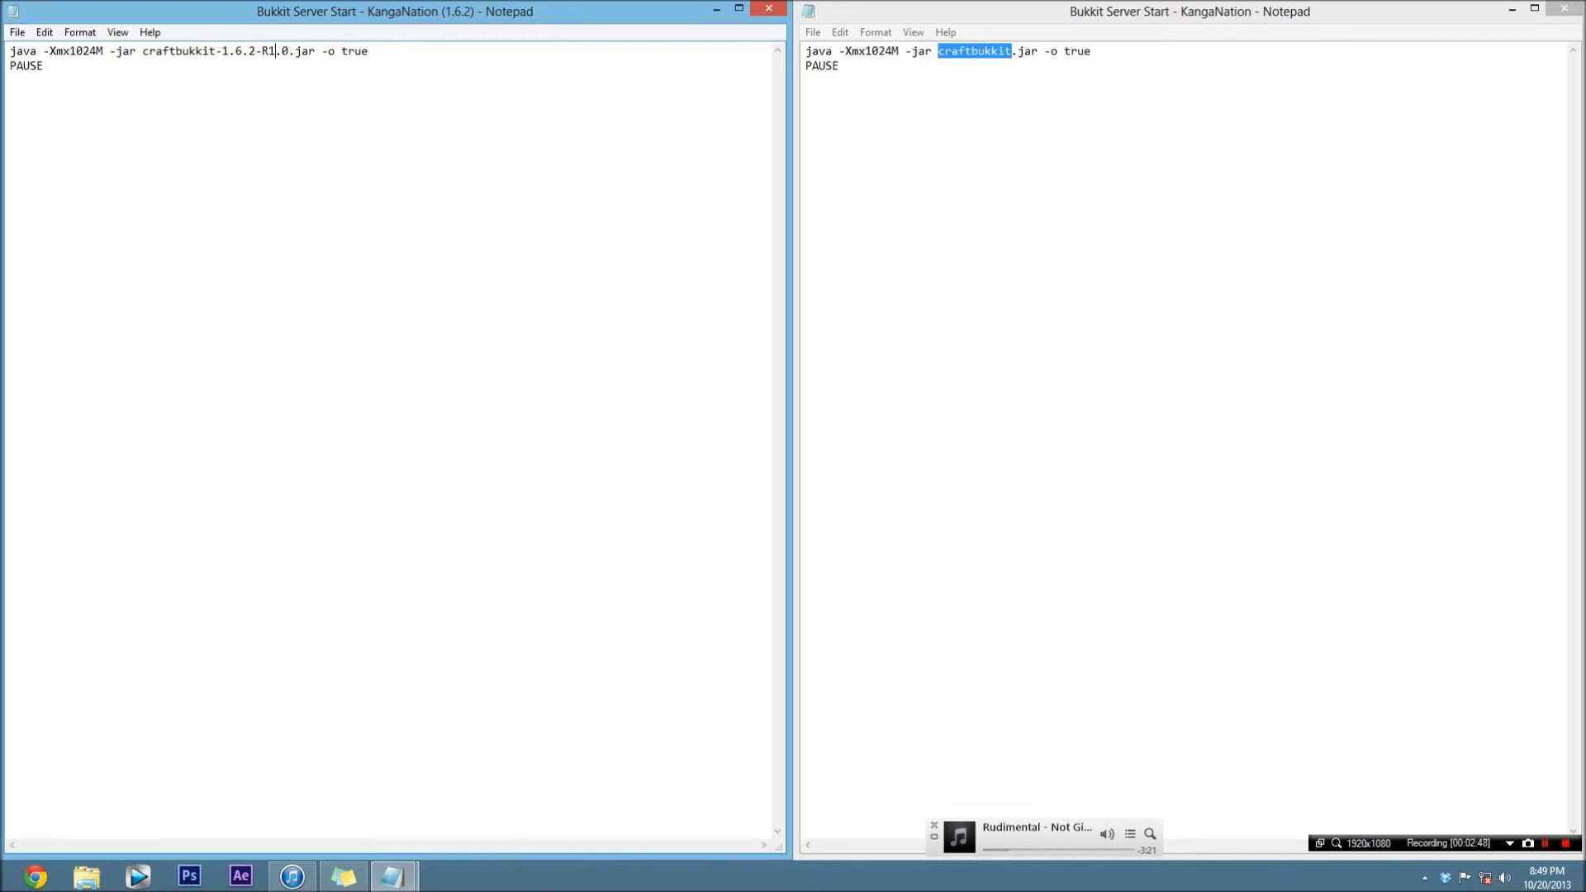
drag(229, 66, 256, 51)
click(315, 119)
drag(938, 65, 913, 51)
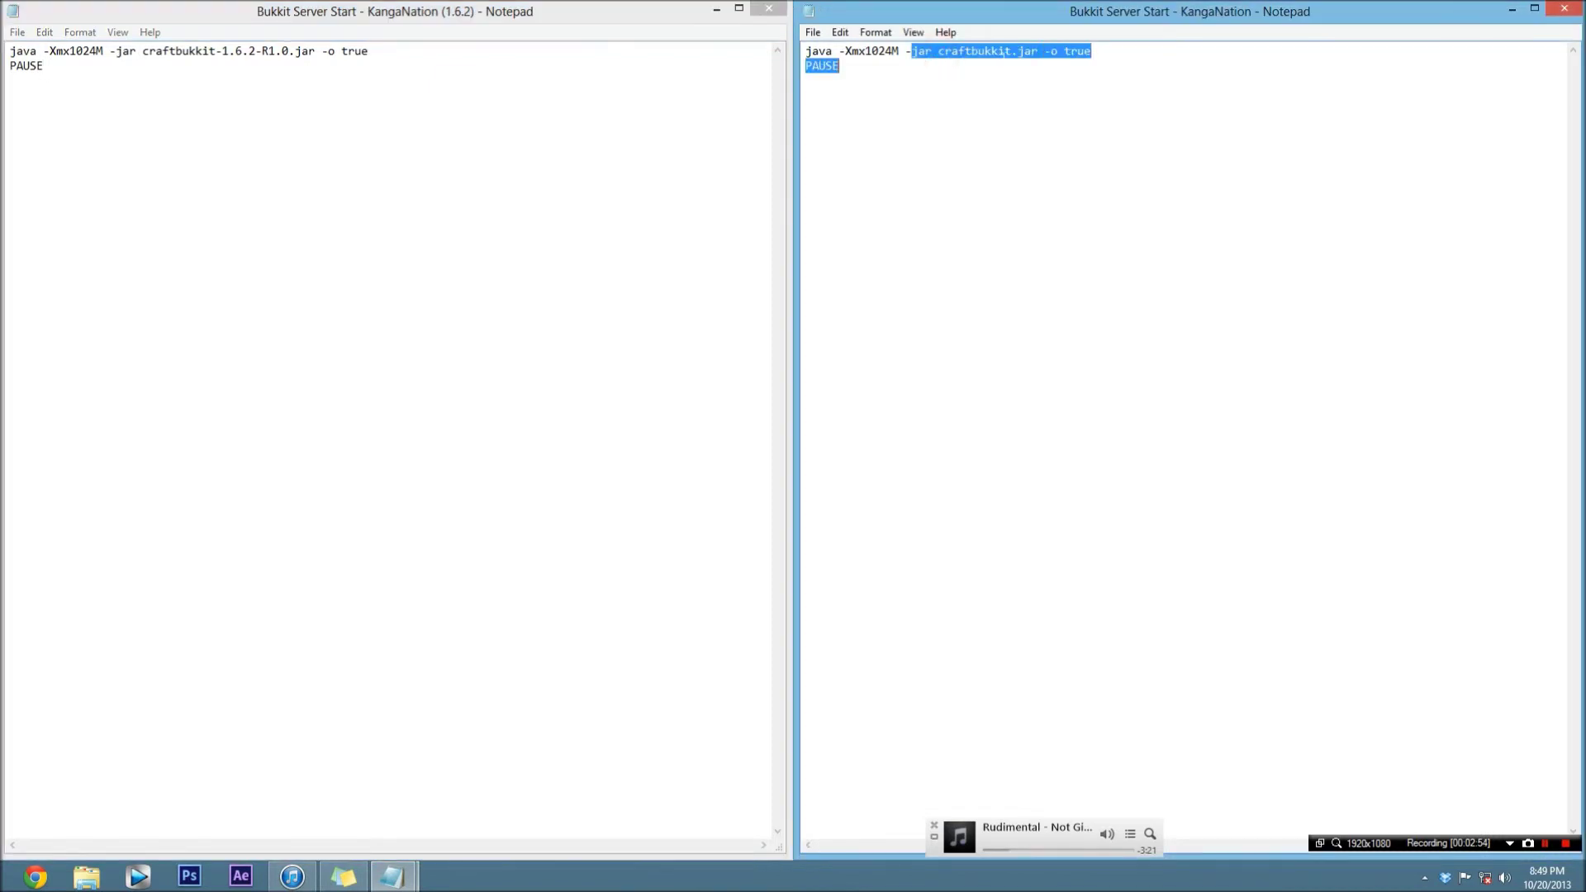
click(1013, 52)
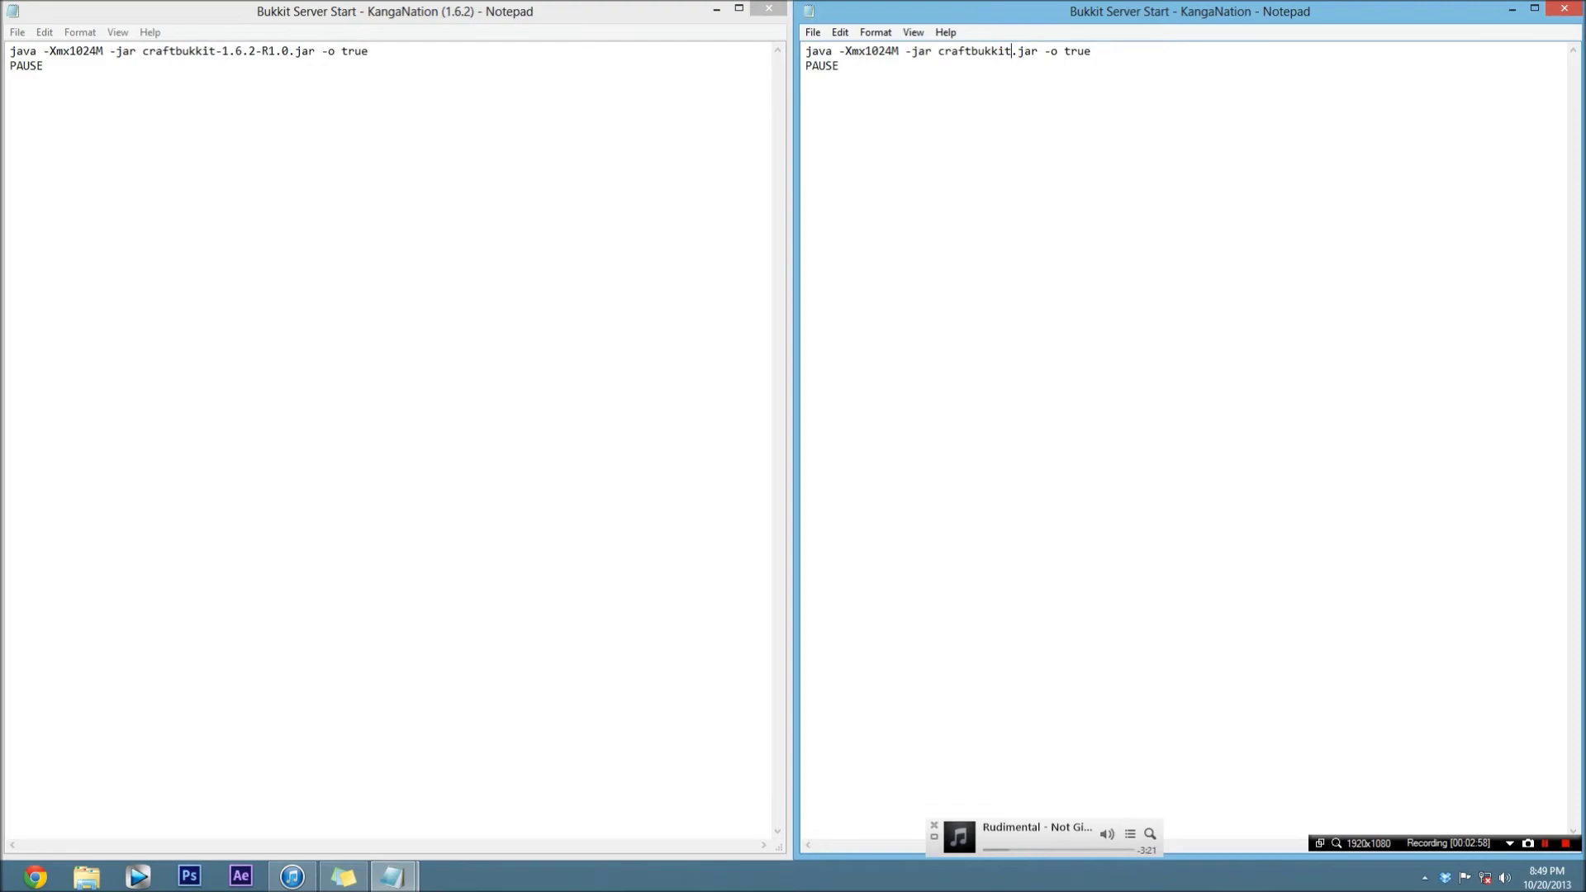
key(super+d)
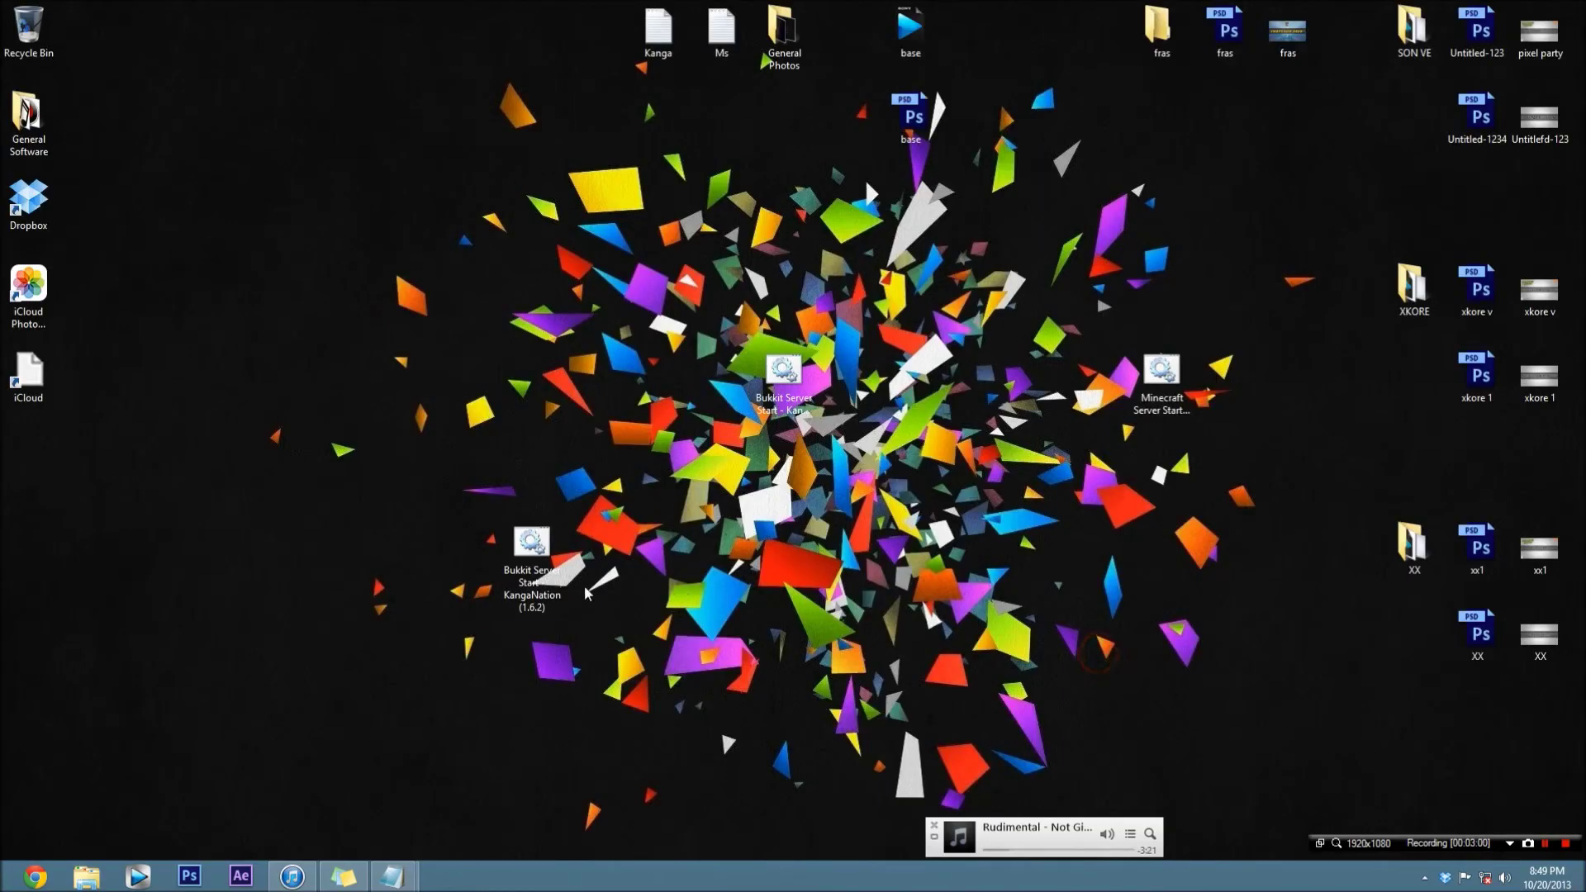
Move the 1.6.2 Bukkit icon up beside the other Bukkit icon and bring the Minecraft icon closer.
click(465, 546)
click(539, 572)
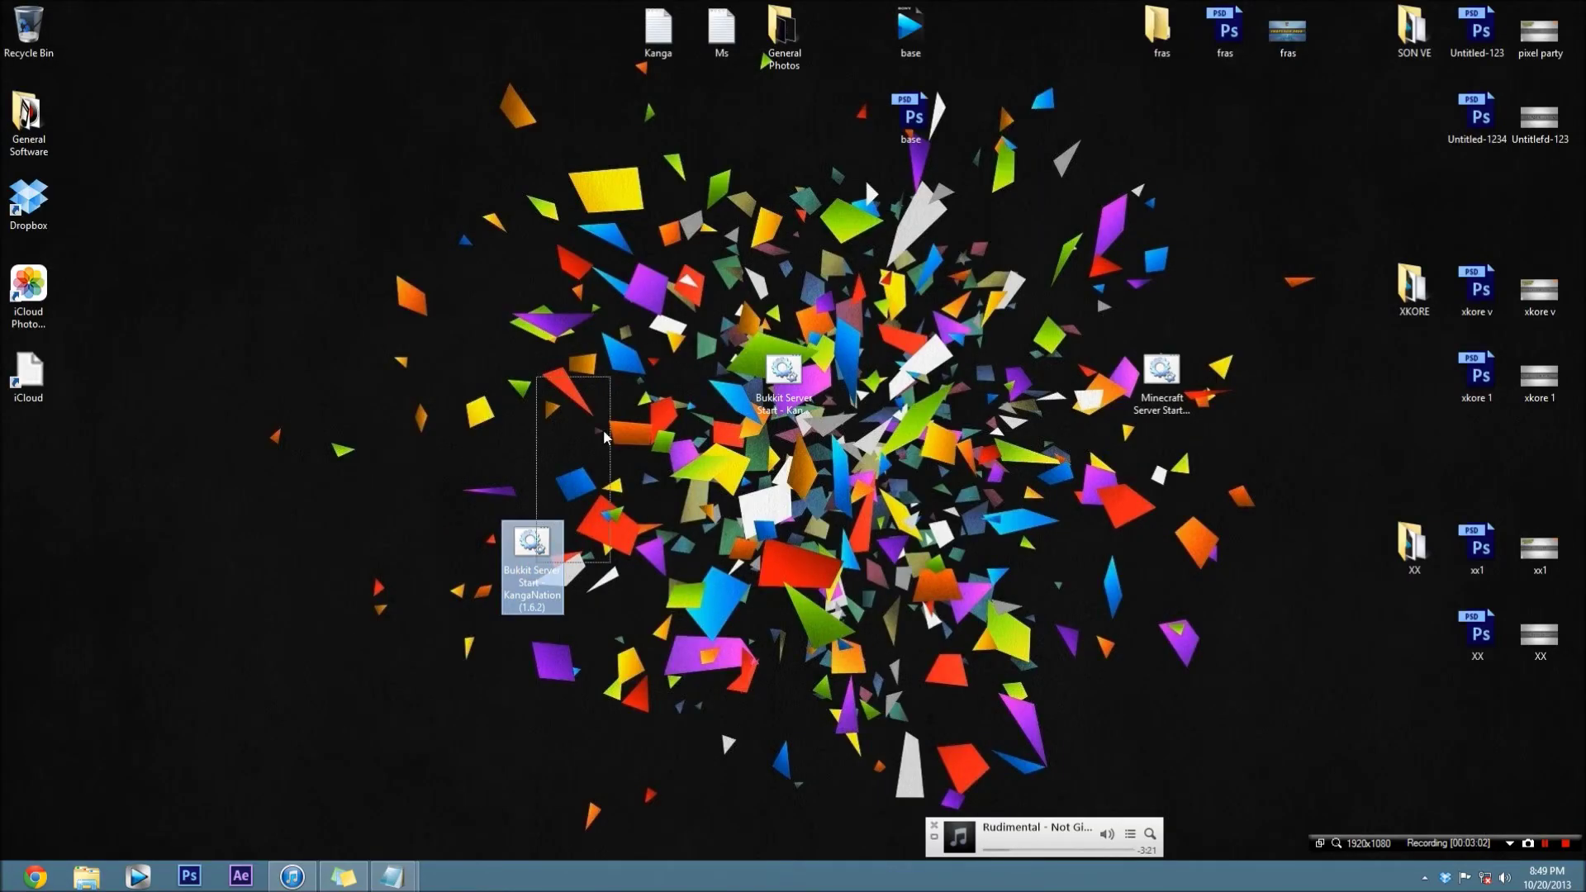
drag(542, 576, 667, 404)
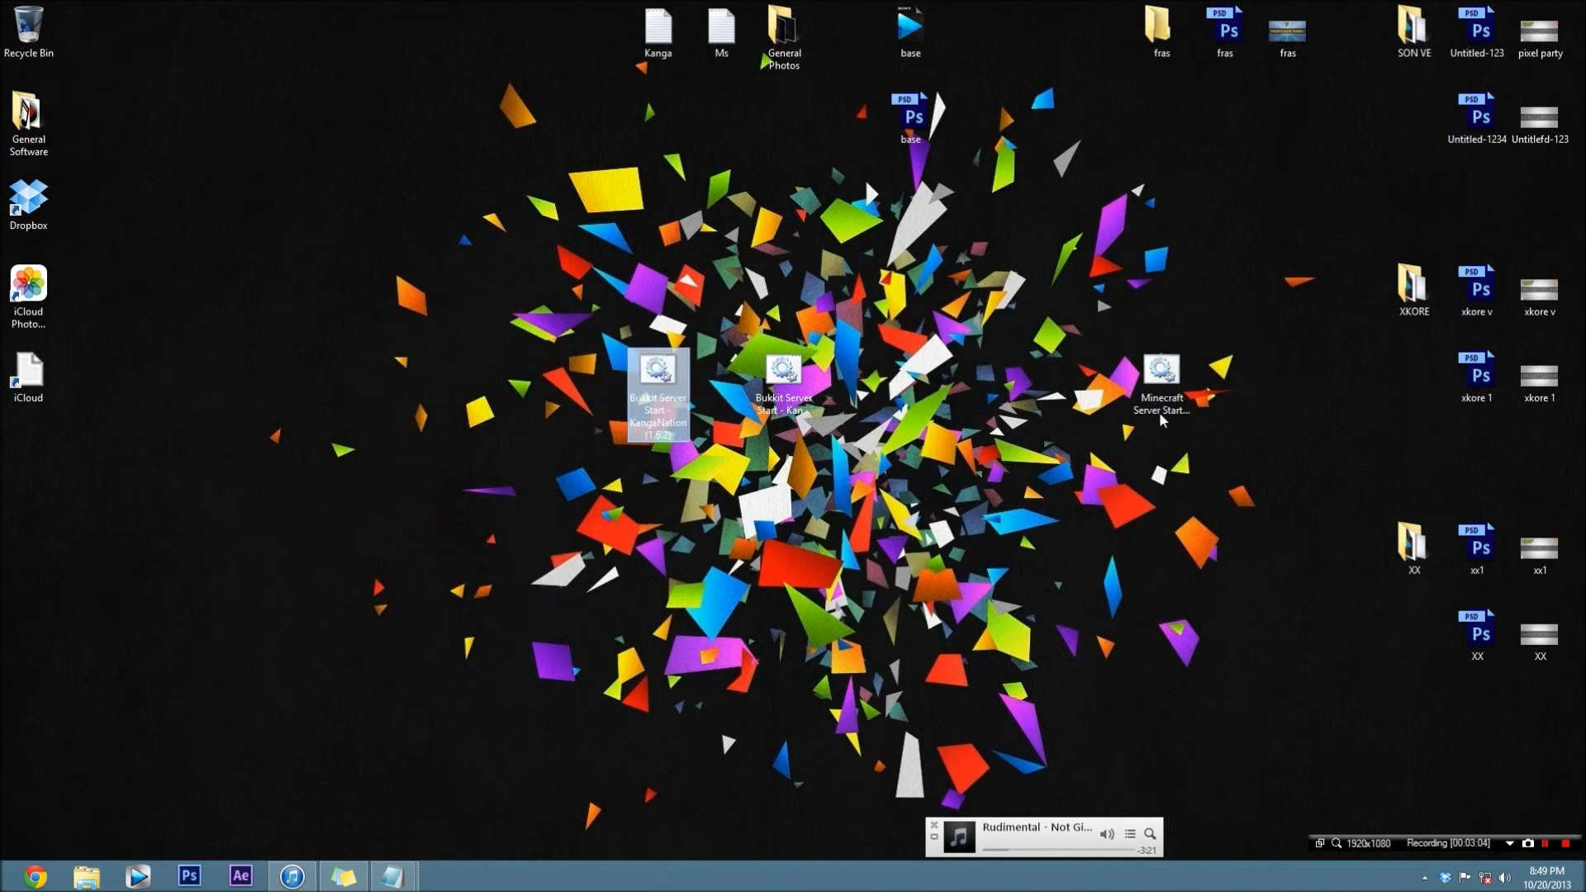
click(1159, 388)
drag(1159, 388, 847, 386)
drag(657, 378, 719, 378)
drag(864, 367, 1050, 380)
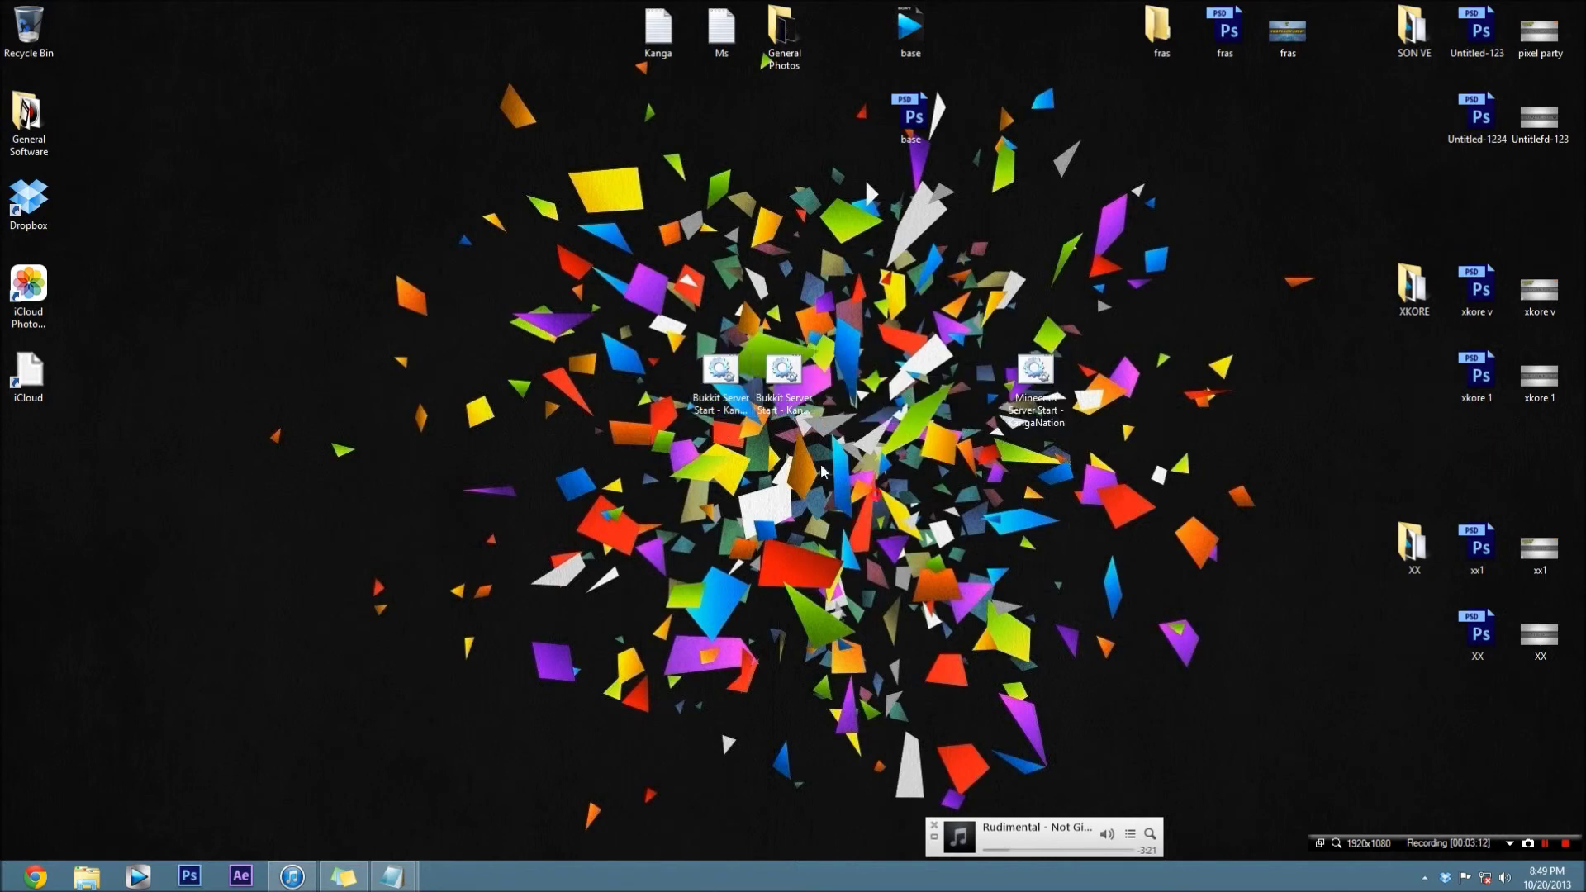
Select all three server-start icons and drag them together into one compact row.
drag(875, 494, 825, 483)
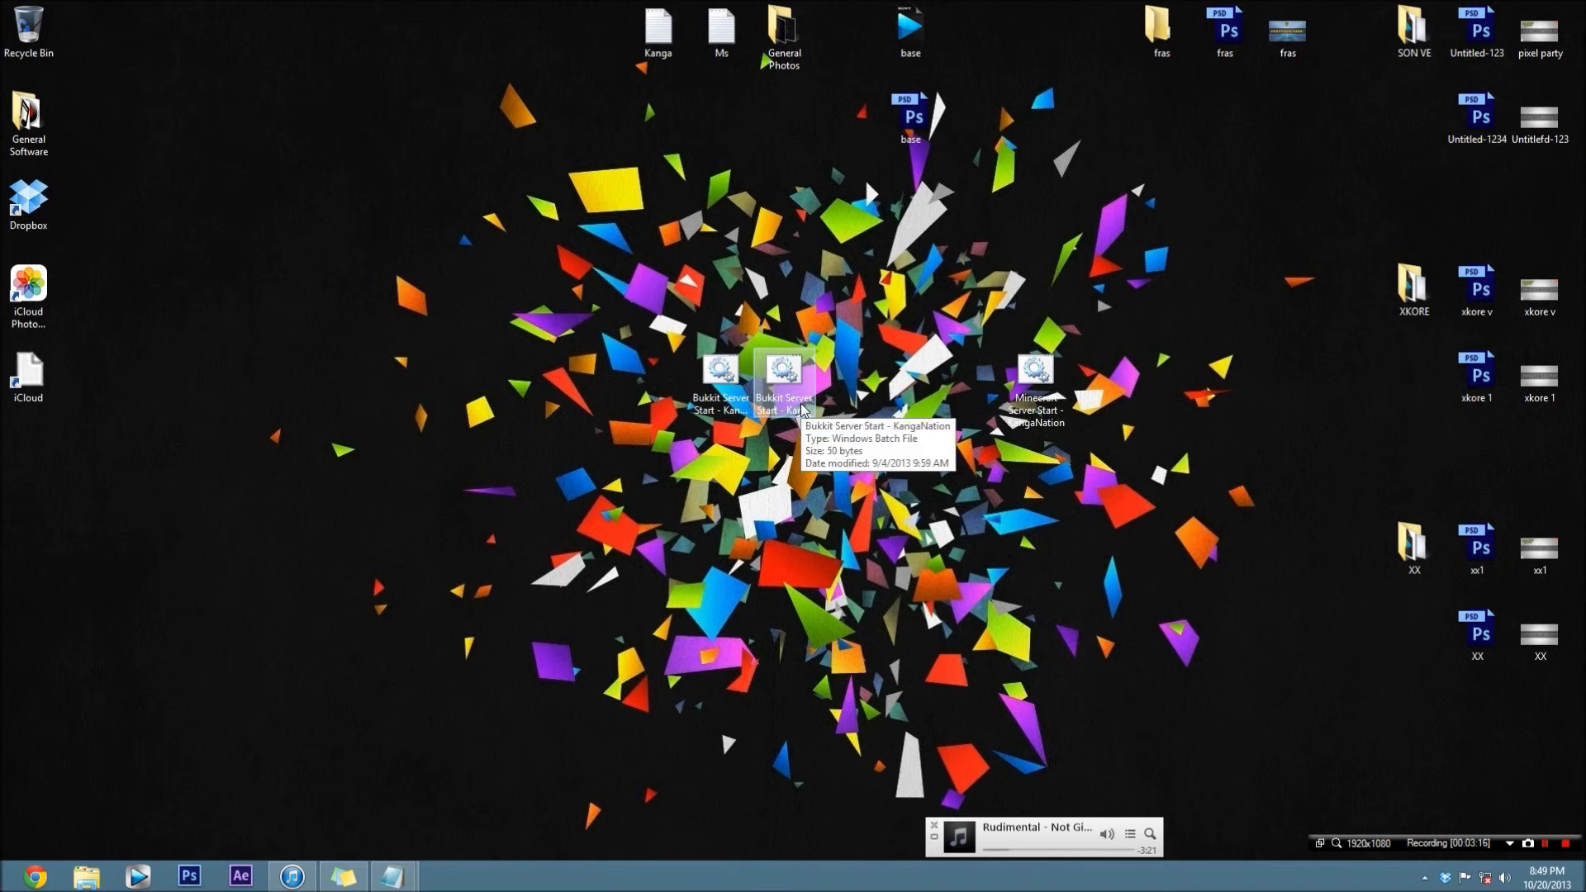
drag(1110, 487, 691, 352)
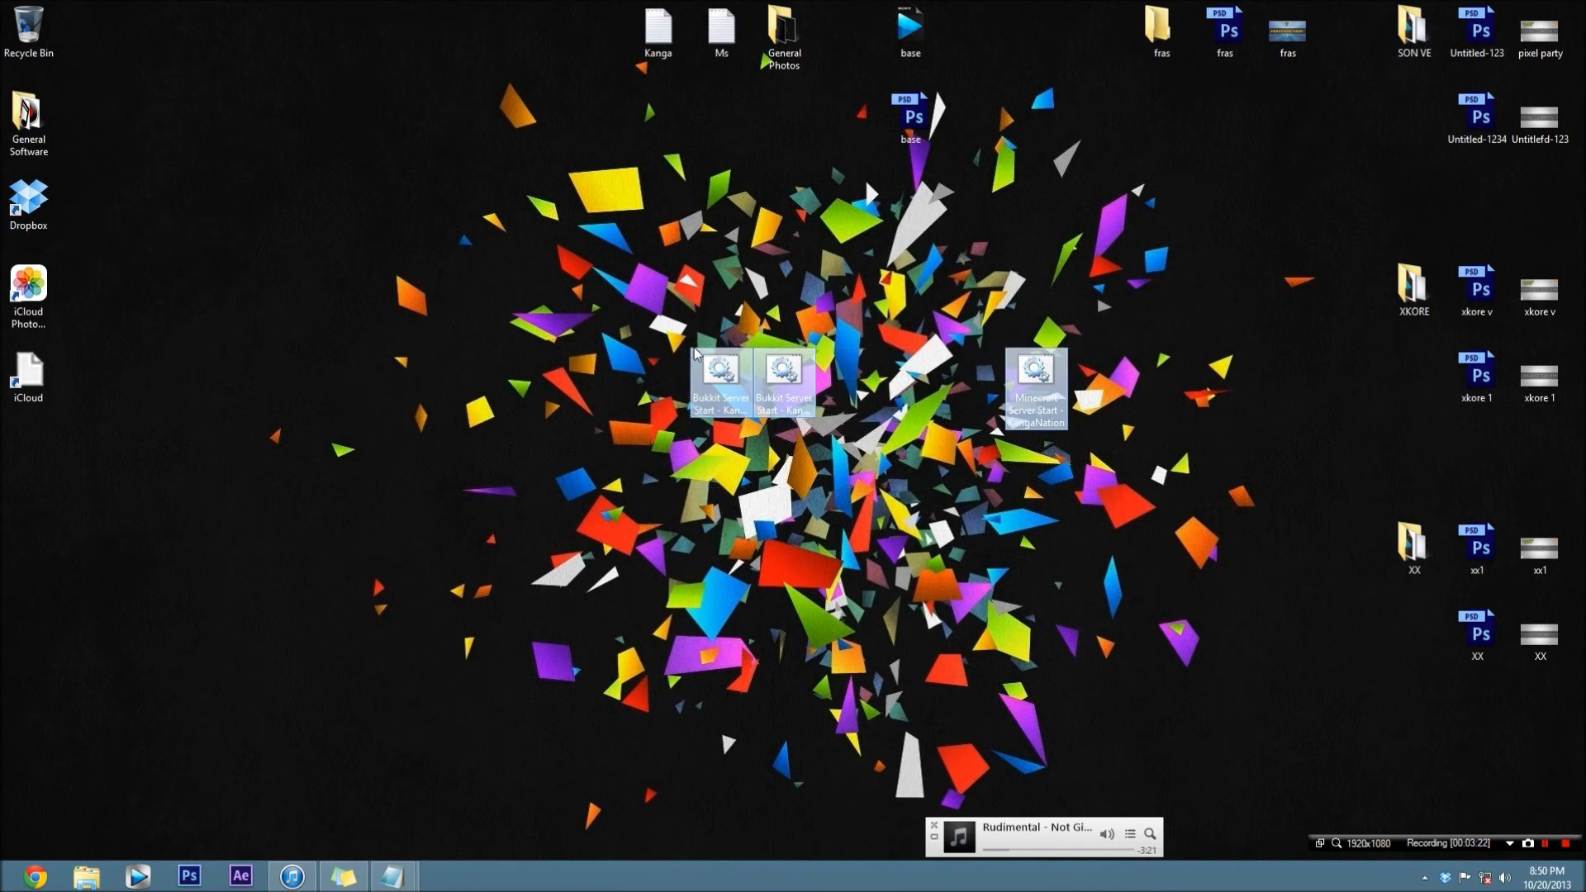
drag(1048, 485, 692, 353)
drag(1085, 505, 847, 384)
click(1250, 445)
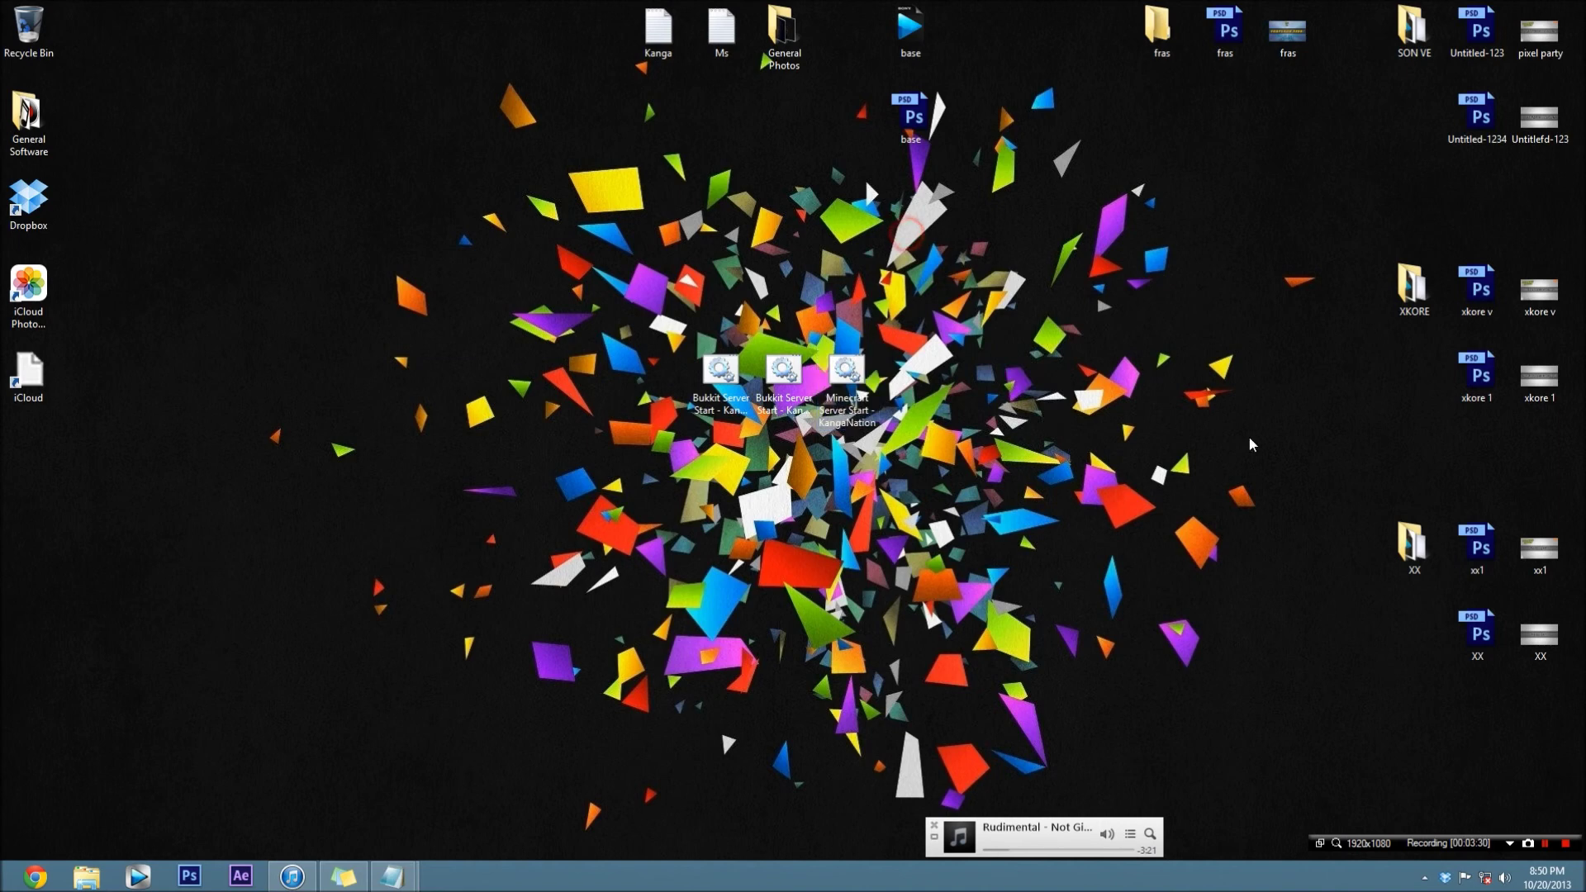